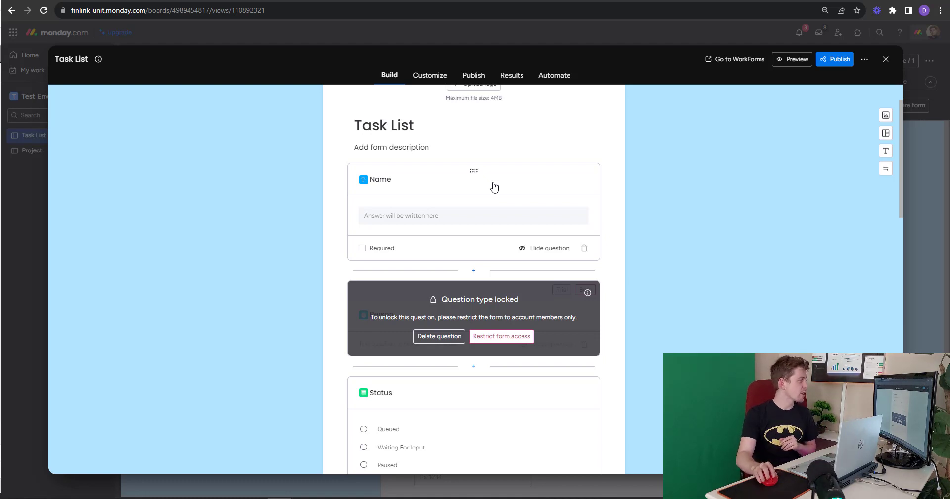
# - Hide the Status and On Time? questions on the Task List form
pyautogui.scroll(-3, 487, 192)
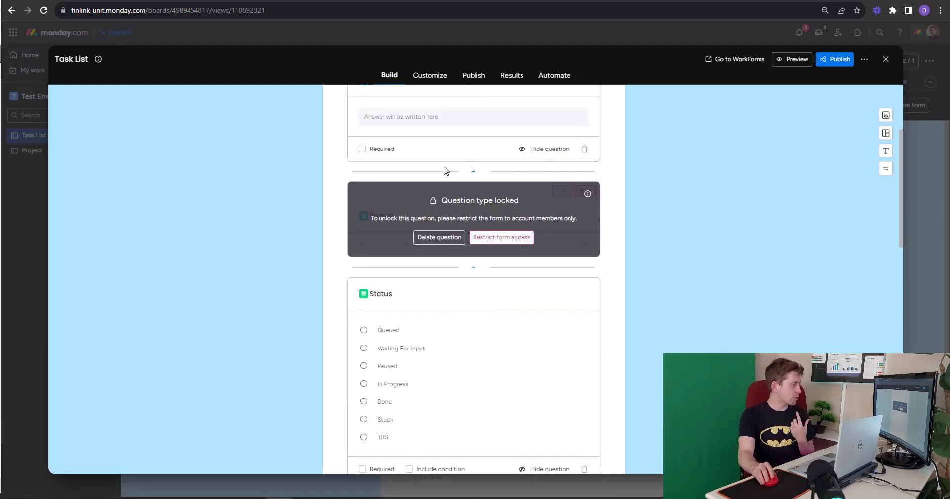
pyautogui.scroll(3, 522, 244)
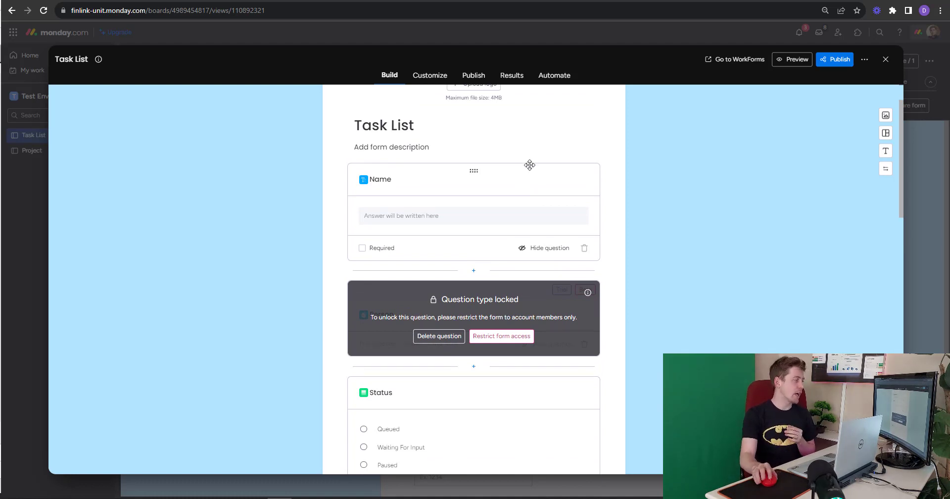
pyautogui.scroll(-3, 529, 164)
pyautogui.click(520, 246)
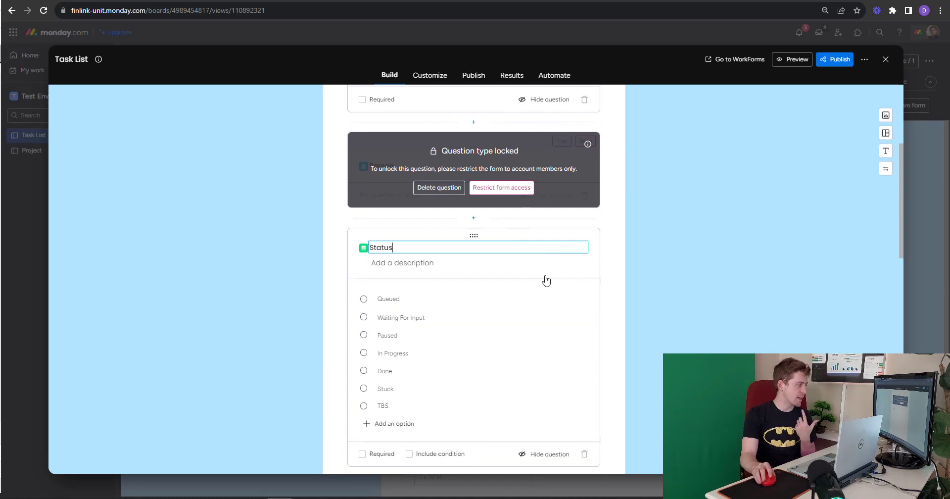
pyautogui.scroll(-2, 550, 292)
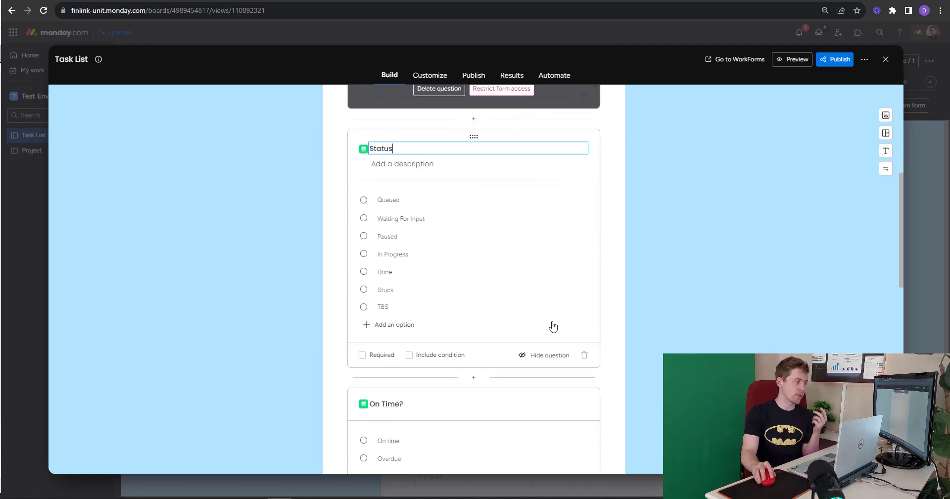
pyautogui.click(550, 354)
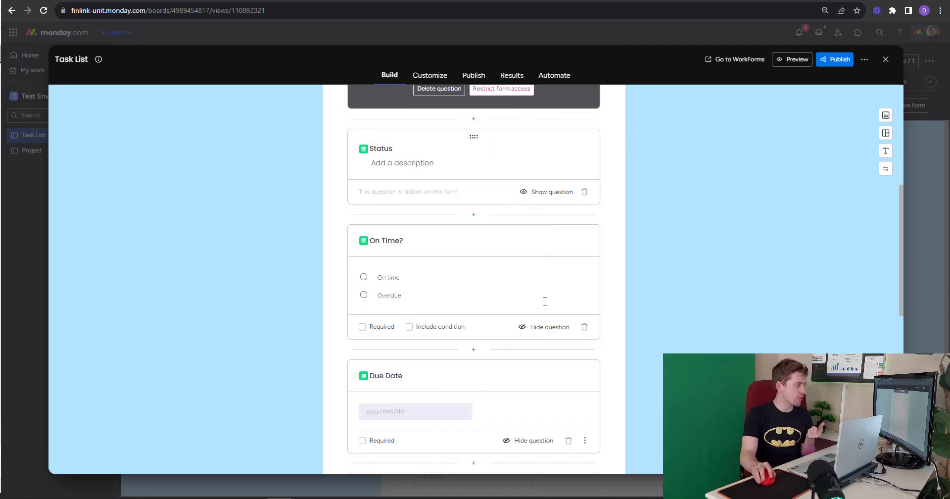
pyautogui.click(529, 328)
# - Hide the Short text and Hourly Rate questions on the form
pyautogui.scroll(-4, 506, 250)
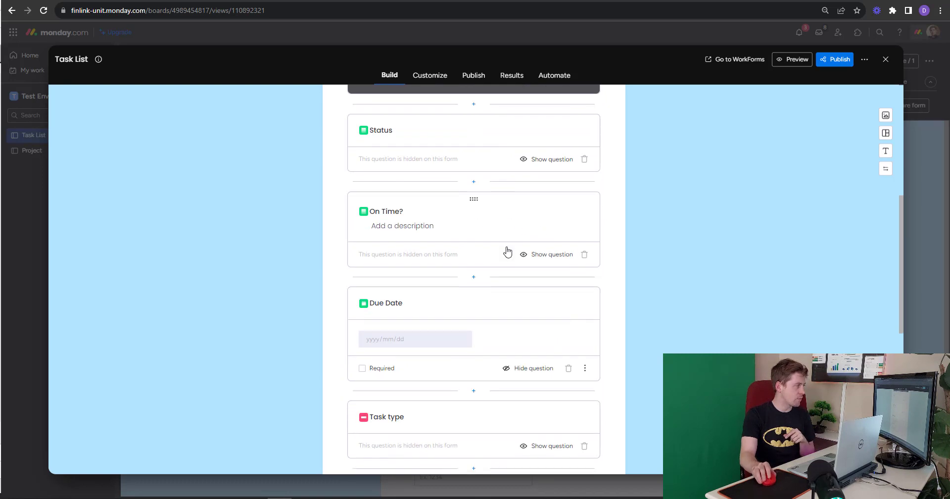
pyautogui.click(549, 368)
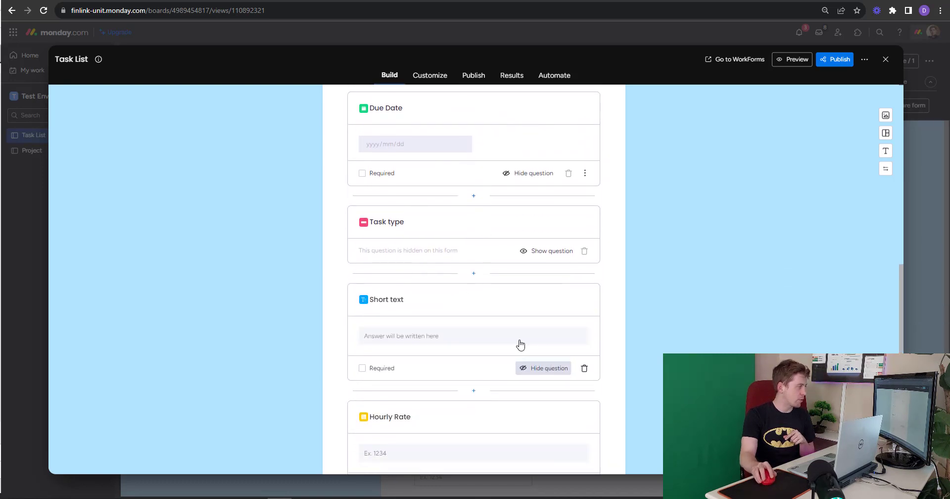
pyautogui.click(550, 383)
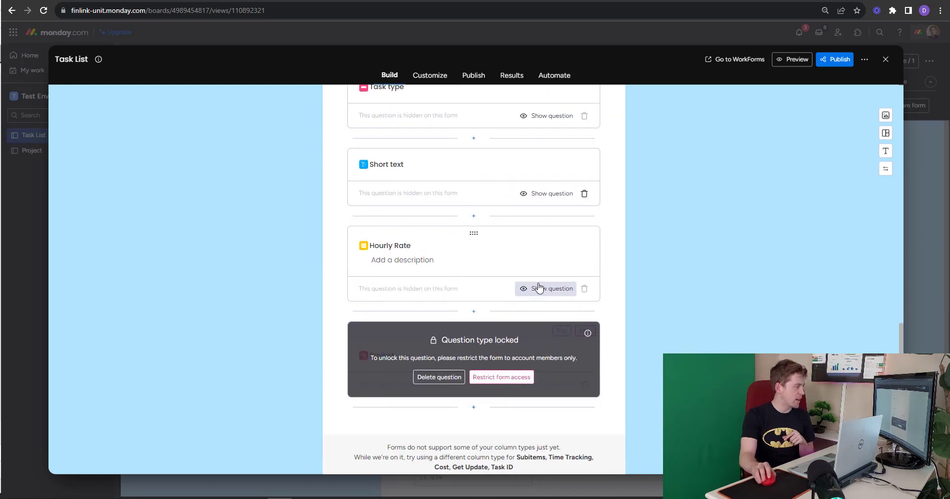
# - Rename the form's Name question to "Task Name"
pyautogui.scroll(10, 541, 284)
pyautogui.scroll(1, 543, 250)
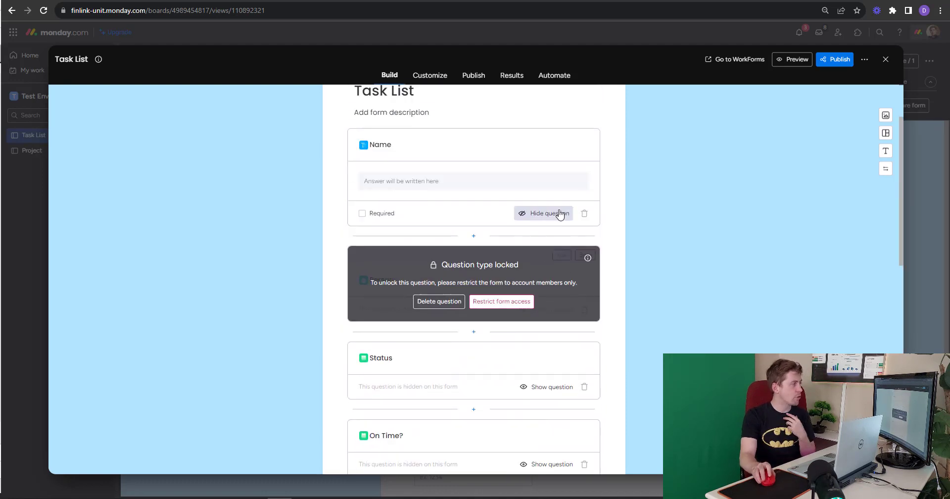
pyautogui.click(384, 149)
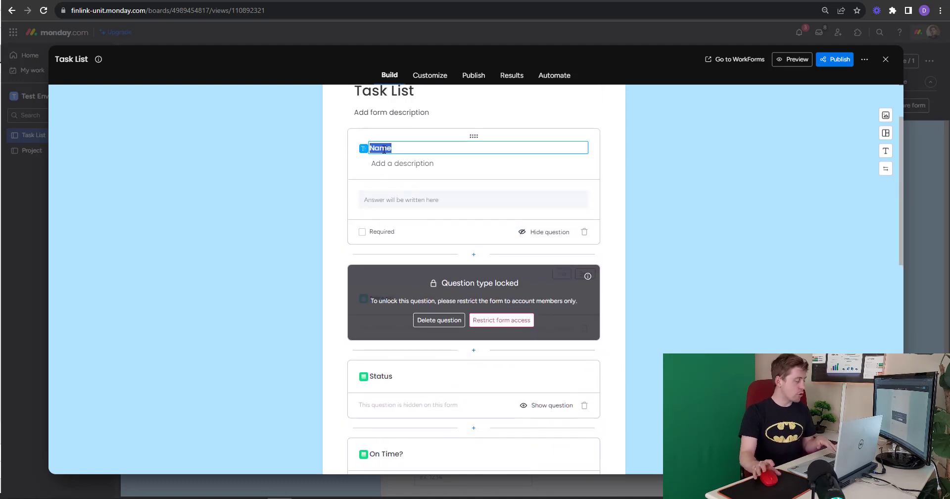
pyautogui.write('Task')
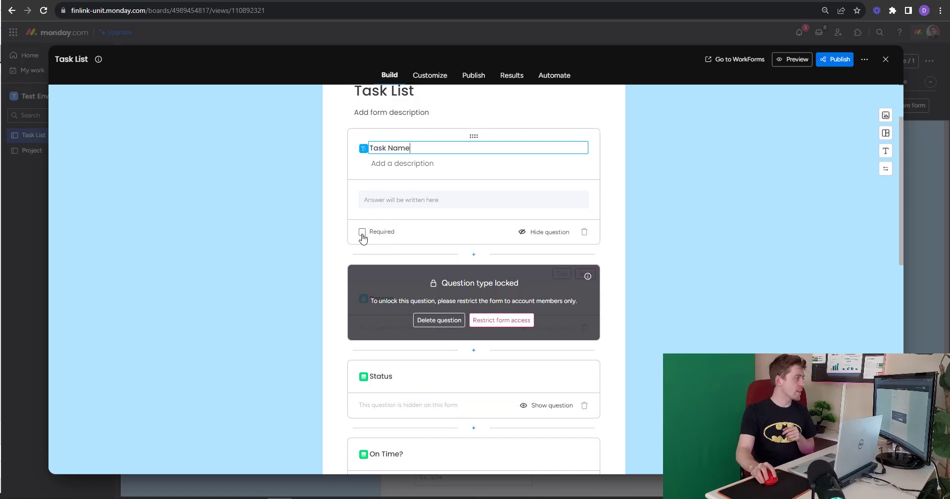
# - Make the Task Name and Due Date questions required
pyautogui.click(363, 232)
pyautogui.scroll(-4, 411, 233)
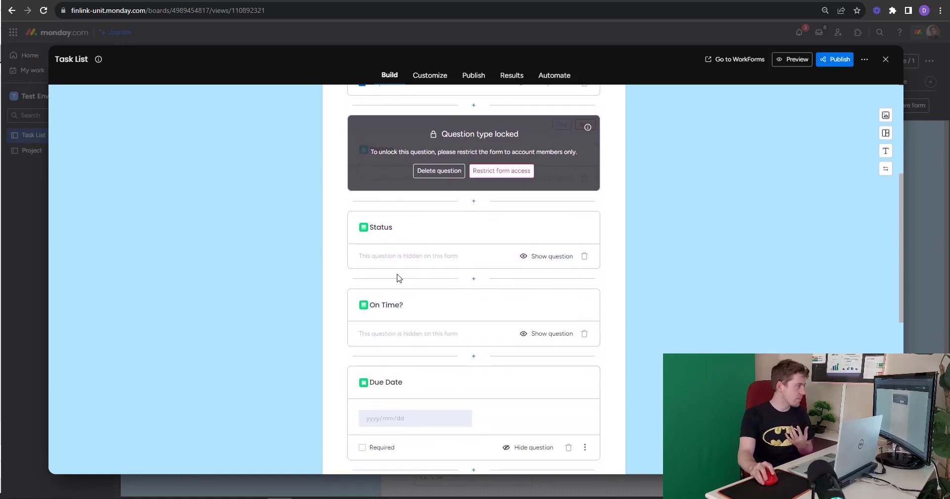
pyautogui.click(361, 398)
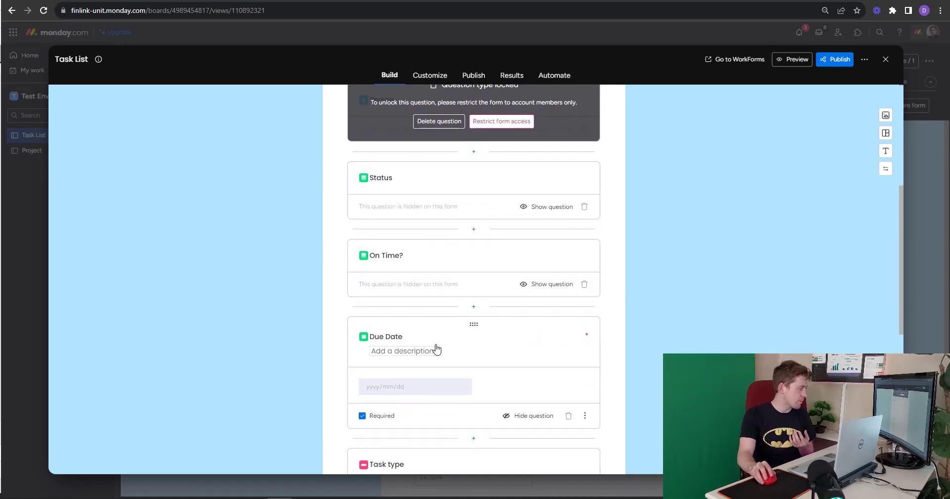
# - Show the hidden Task type question on the form and make it required
pyautogui.scroll(-4, 421, 349)
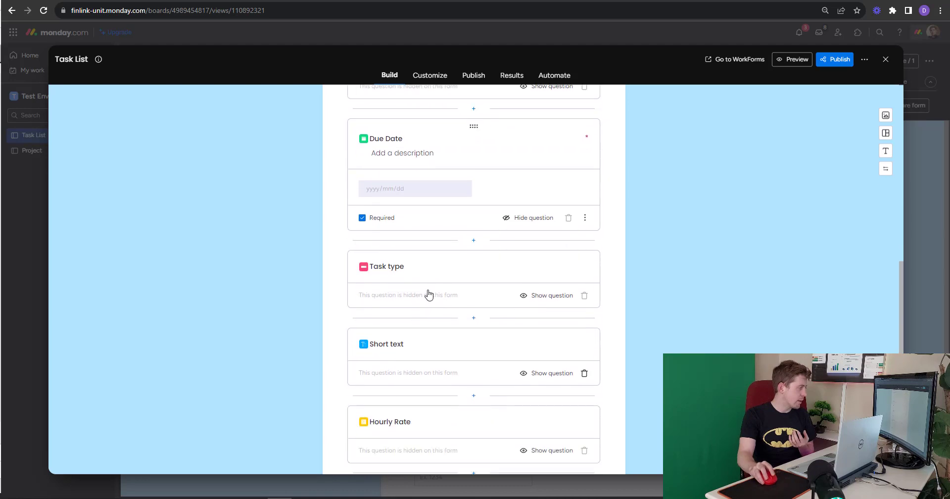
pyautogui.click(551, 296)
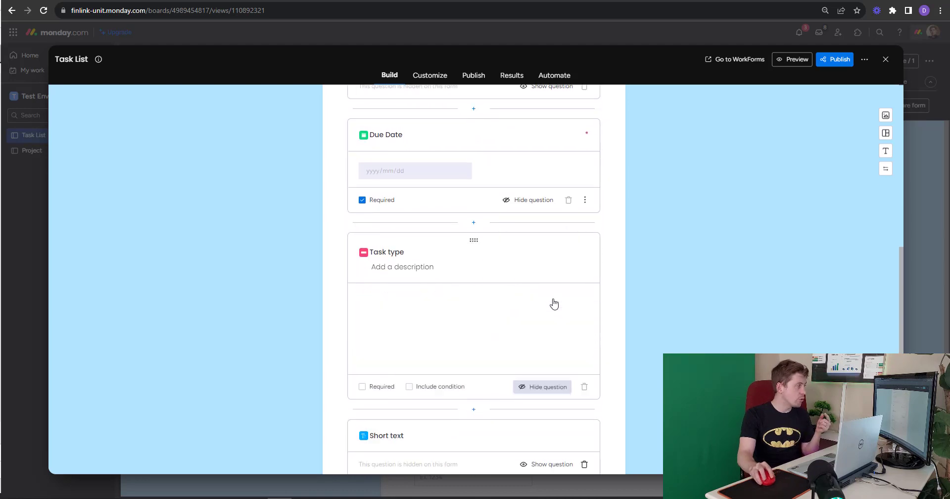
pyautogui.click(376, 377)
# - Delete the hidden Short text question from the form
pyautogui.scroll(-3, 434, 322)
pyautogui.scroll(3, 434, 324)
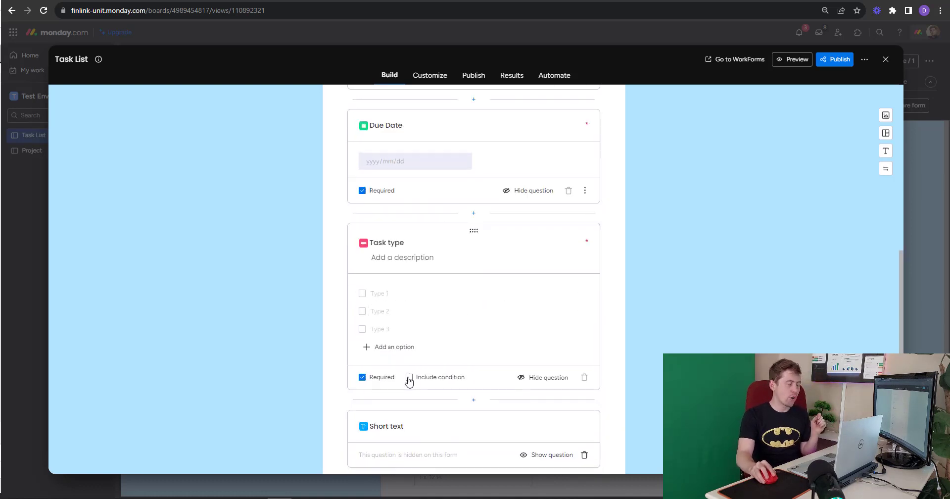
pyautogui.scroll(-2, 555, 398)
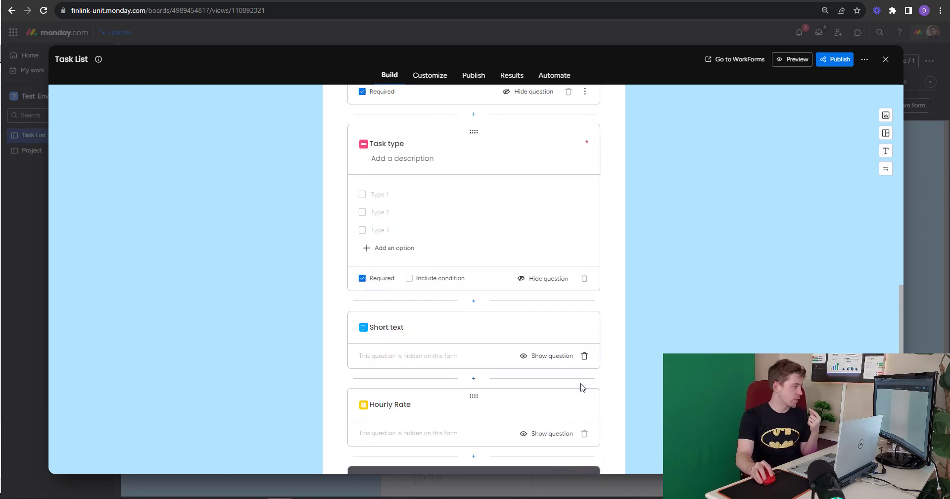
pyautogui.click(583, 356)
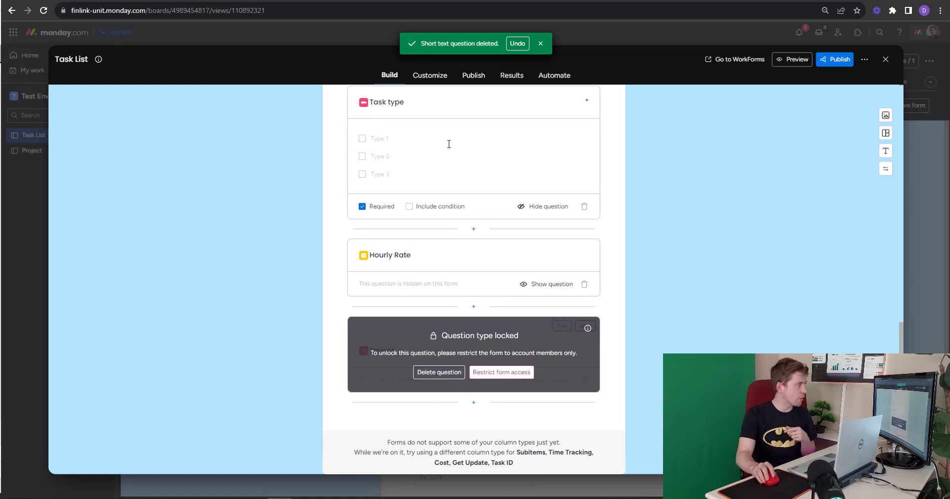
# - Add a condition to the Task type question that shows a text question titled "This will show" for the answer Type 1, and collapse the condition
pyautogui.scroll(2, 478, 238)
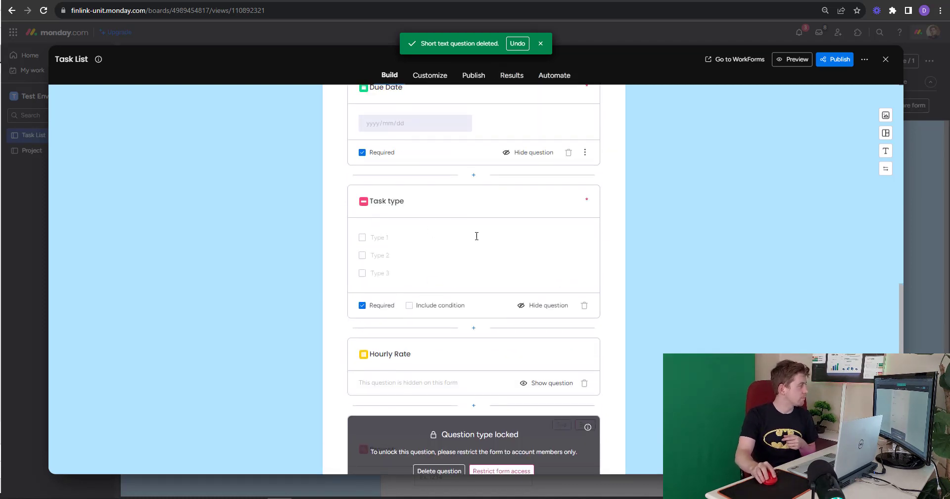
pyautogui.click(438, 308)
pyautogui.scroll(-2, 465, 279)
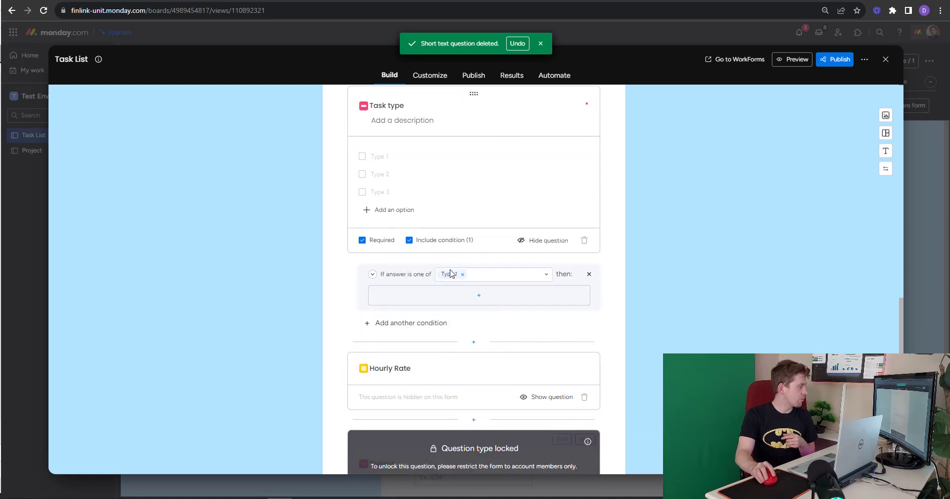
pyautogui.click(477, 295)
pyautogui.click(505, 330)
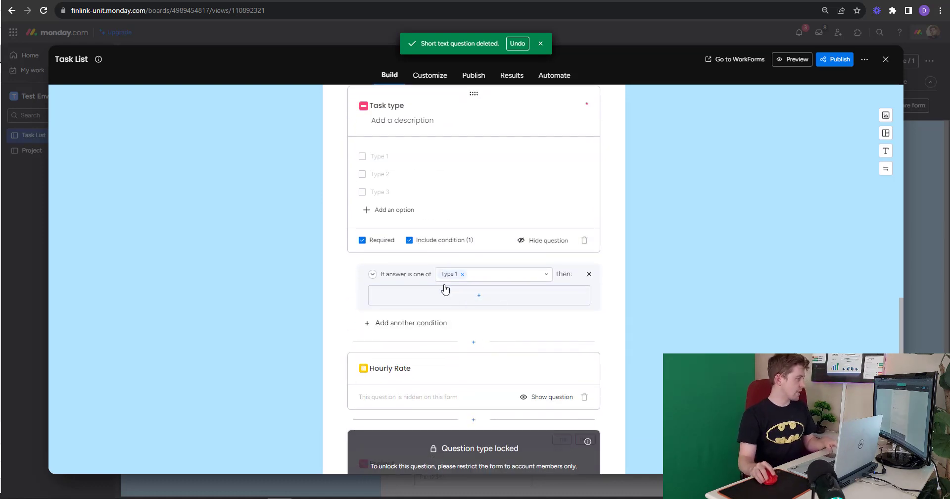
pyautogui.write('This will show')
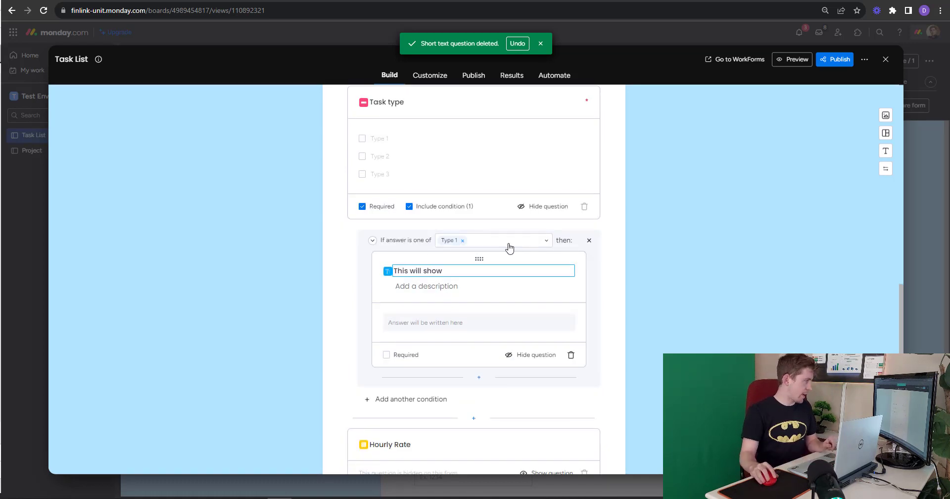
pyautogui.click(373, 240)
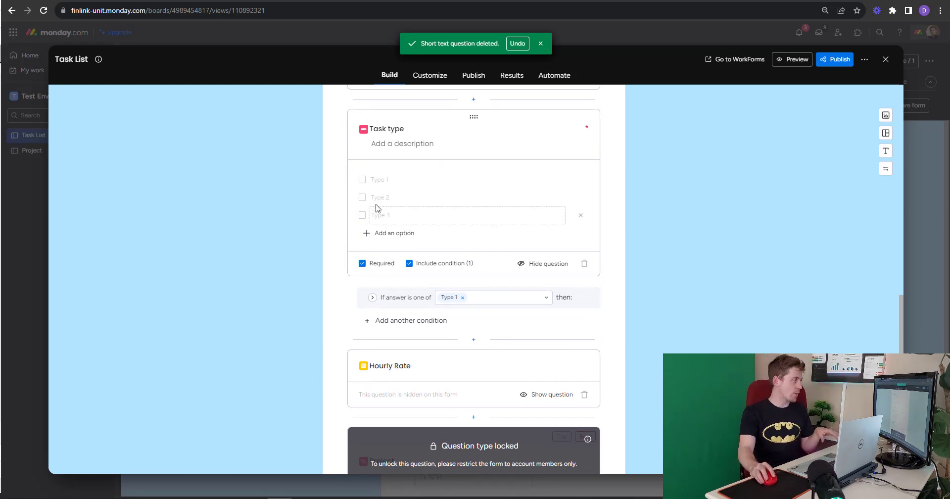
# - Preview the form and test the condition by choosing Type 1 and replacing it with Type 2 as the Task type answer
pyautogui.scroll(-2, 430, 241)
pyautogui.scroll(5, 435, 245)
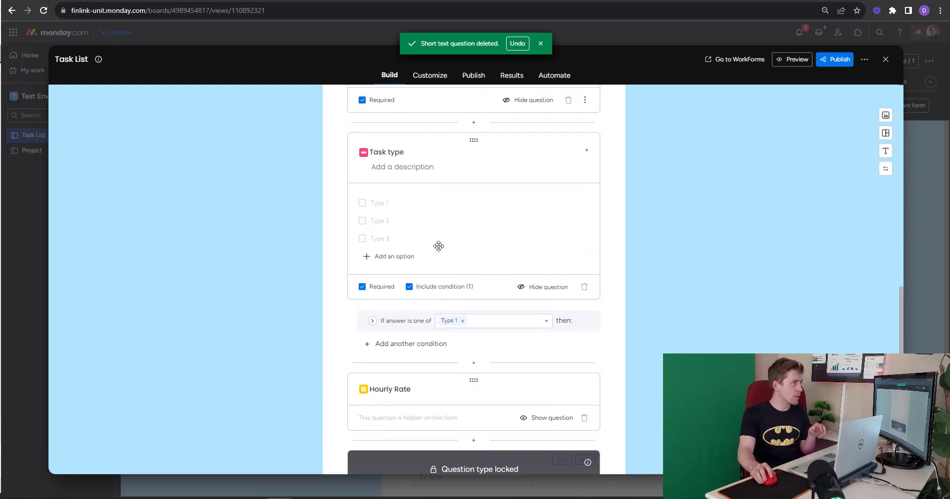
pyautogui.click(795, 59)
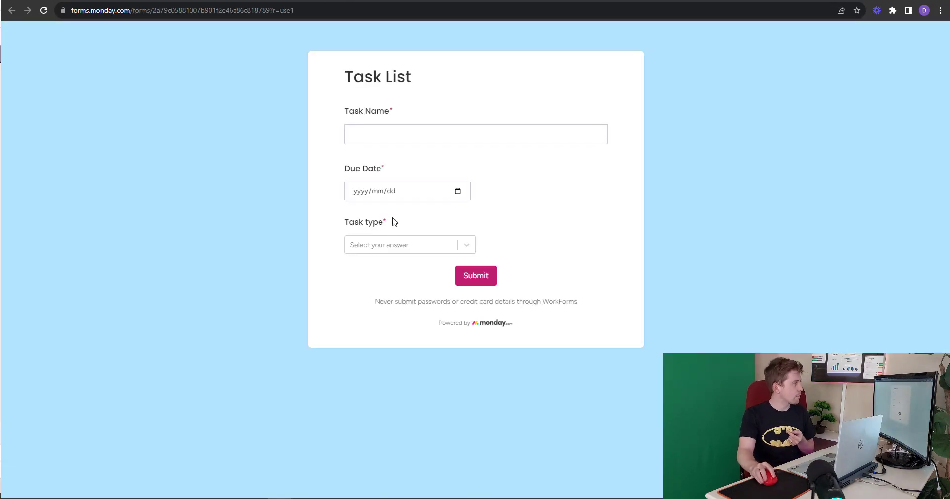
pyautogui.click(462, 246)
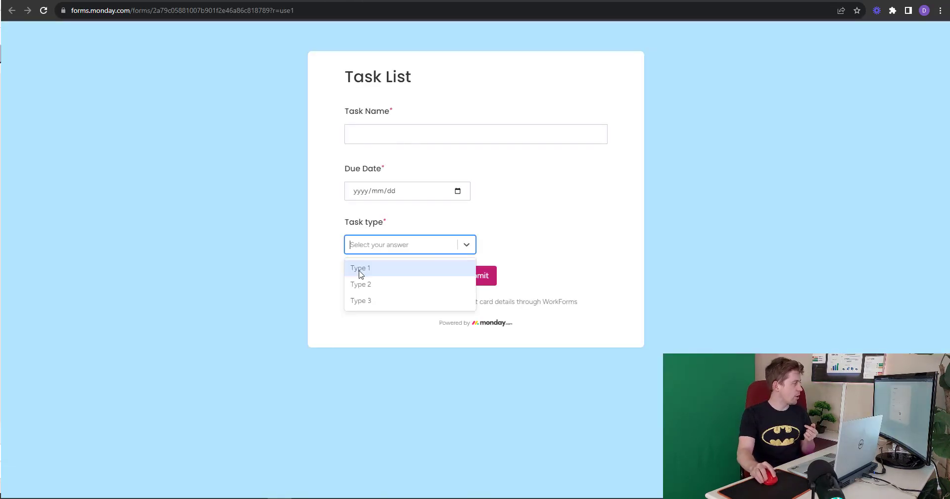
pyautogui.click(360, 269)
pyautogui.click(544, 234)
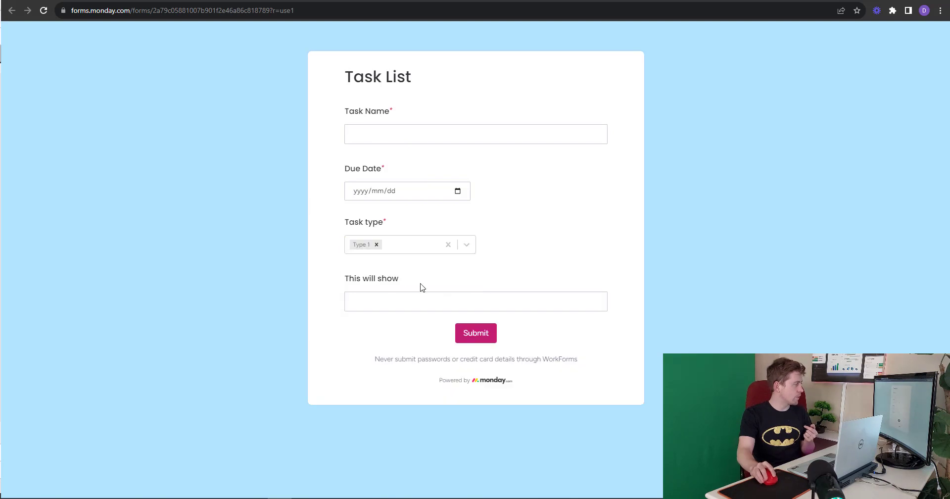
pyautogui.click(376, 244)
pyautogui.click(361, 283)
pyautogui.click(479, 264)
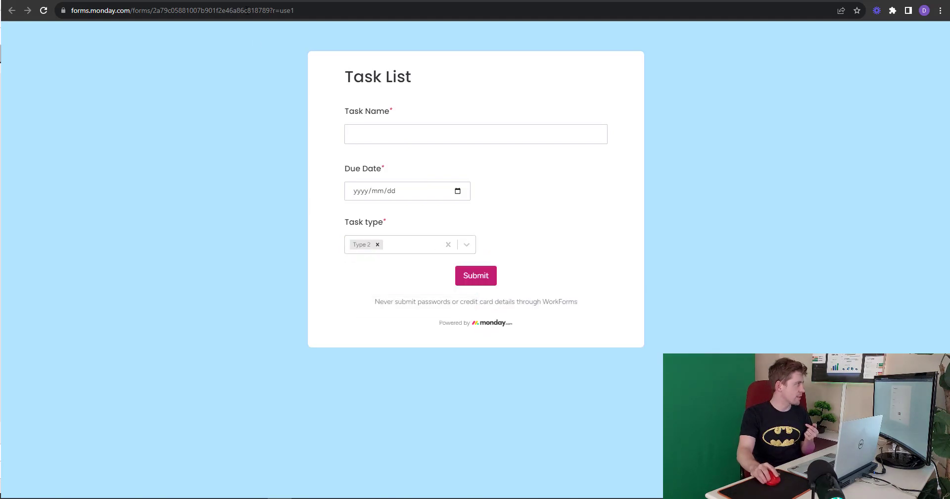
# - Return to the form builder and restrict form access to account members to unlock the locked questions
pyautogui.click(231, 1)
pyautogui.scroll(9, 513, 256)
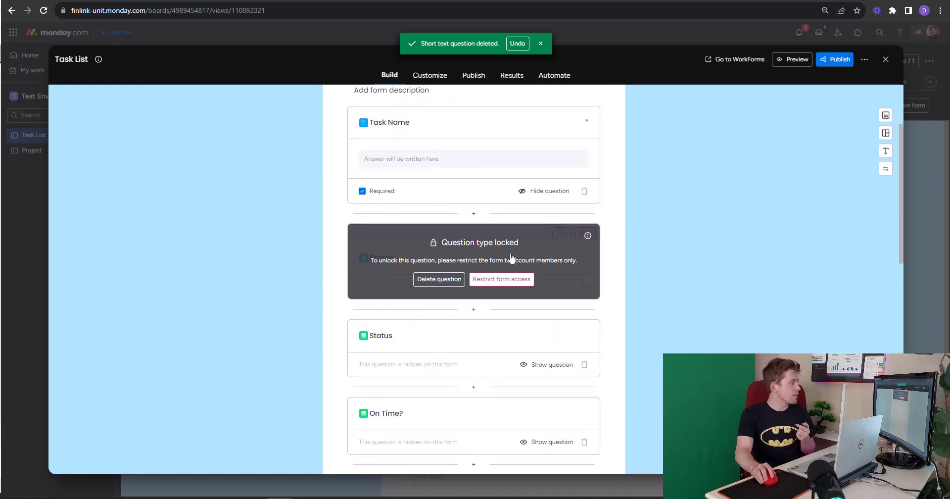
pyautogui.scroll(-8, 513, 259)
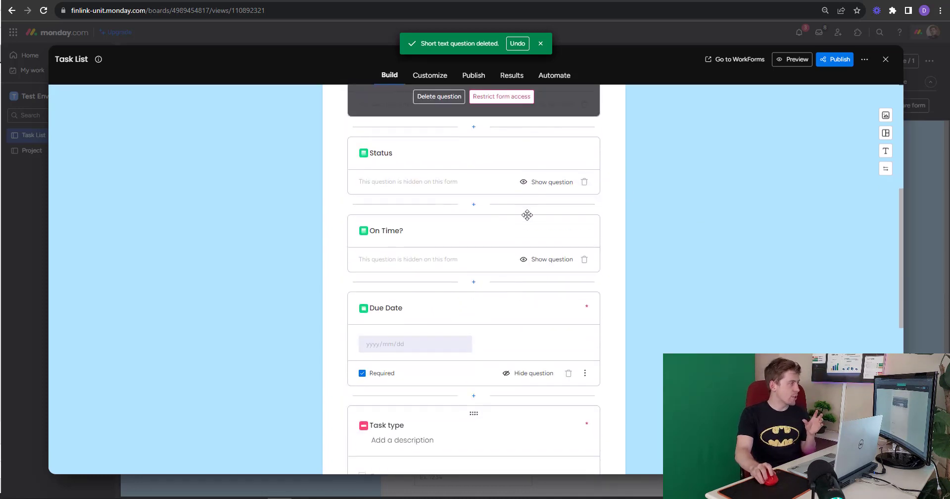
pyautogui.scroll(-5, 513, 273)
pyautogui.scroll(11, 529, 343)
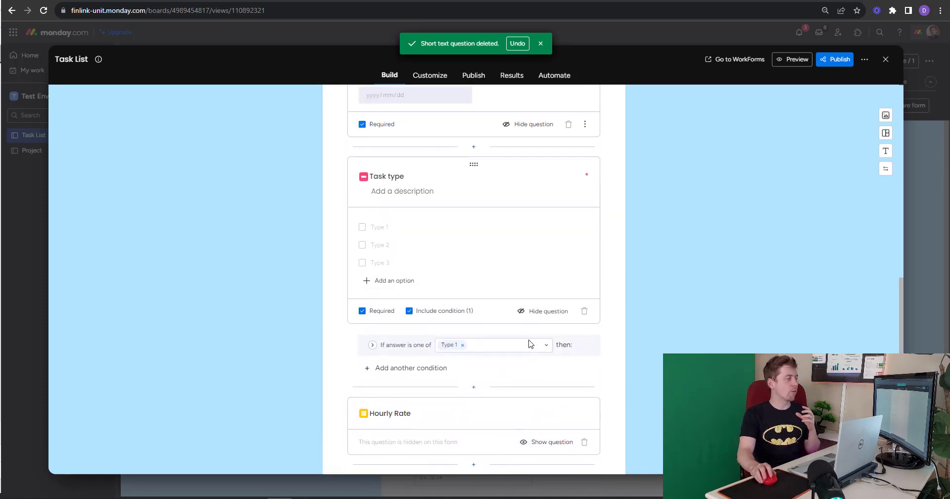
pyautogui.scroll(1, 533, 342)
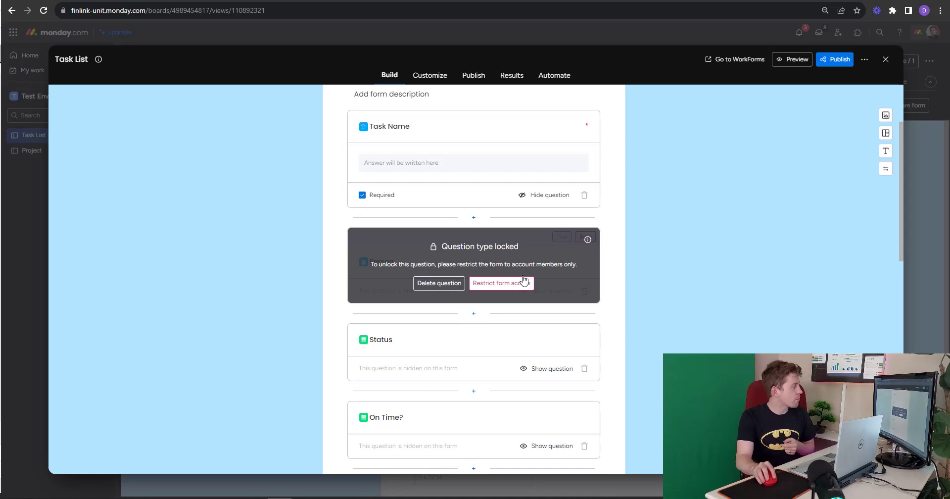
pyautogui.click(520, 286)
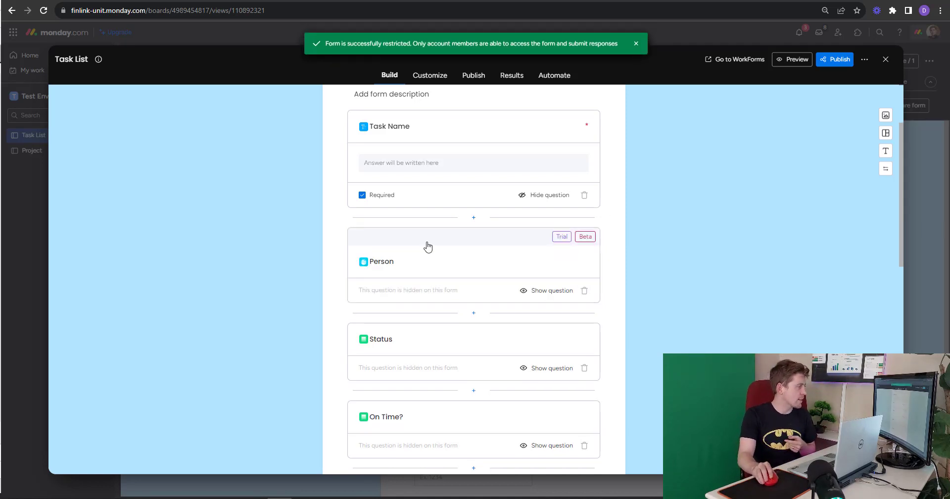
pyautogui.scroll(-1, 420, 247)
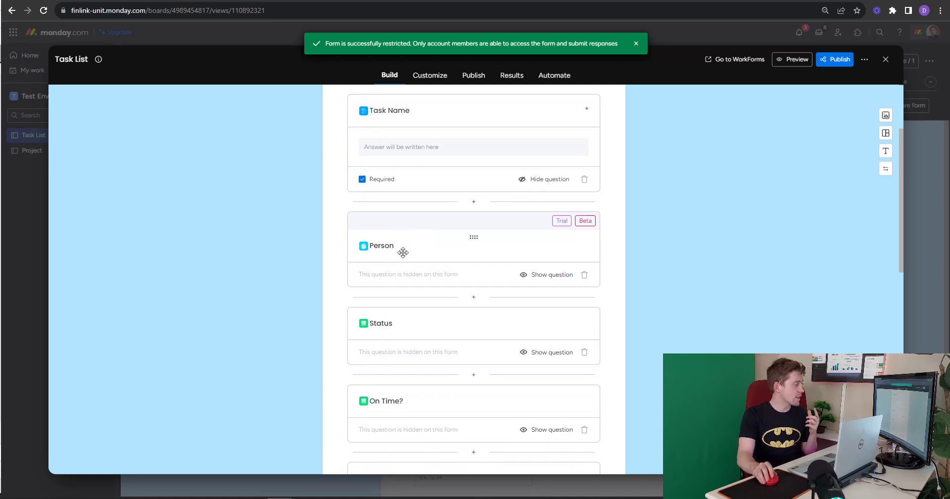
pyautogui.scroll(-10, 386, 211)
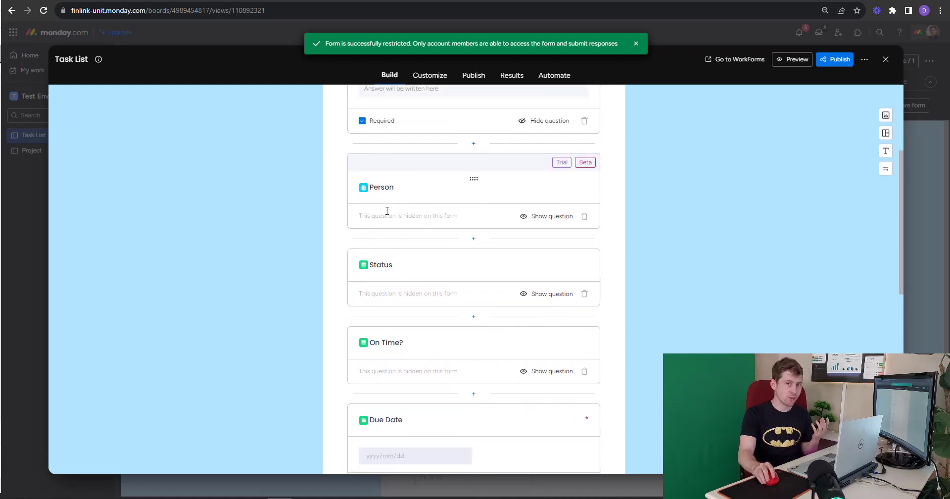
# - Try a dark blue custom background colour on the form and replace it with the preset teal-and-pink watercolour sky image
pyautogui.scroll(-1, 450, 295)
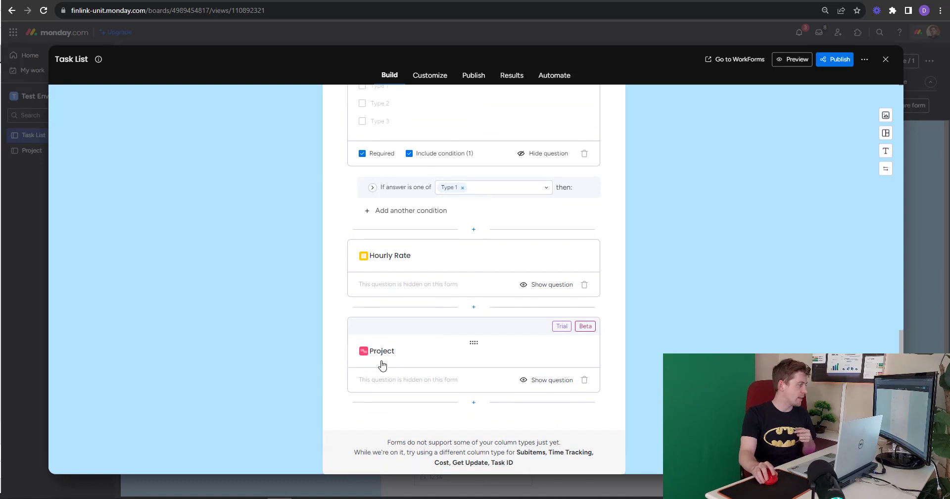
pyautogui.scroll(10, 418, 329)
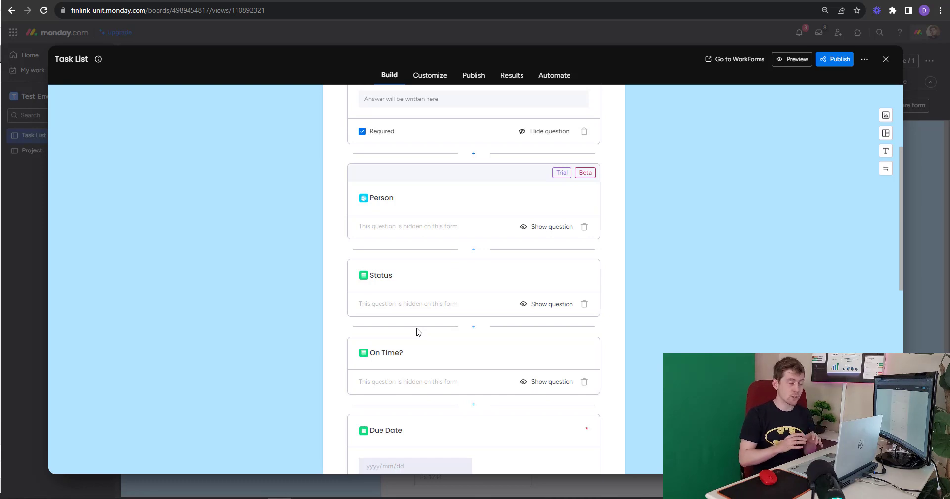
pyautogui.scroll(5, 418, 331)
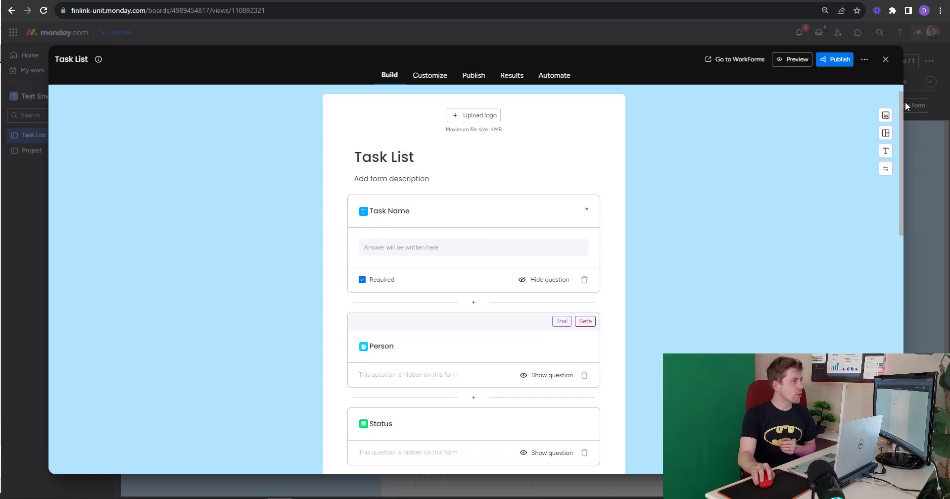
pyautogui.click(886, 116)
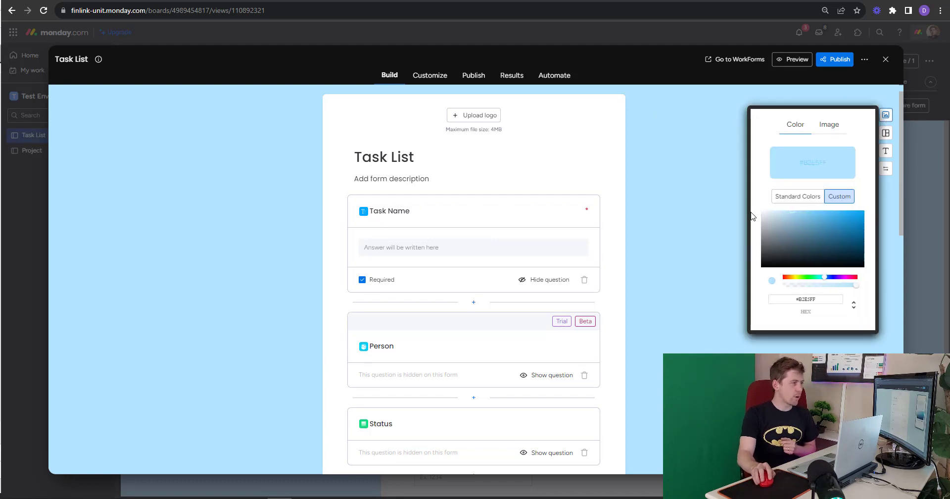
pyautogui.click(851, 241)
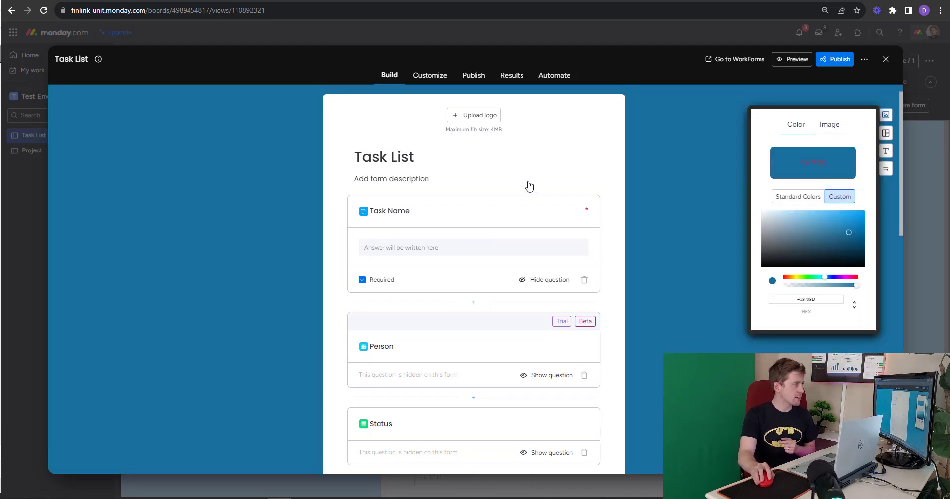
pyautogui.click(826, 125)
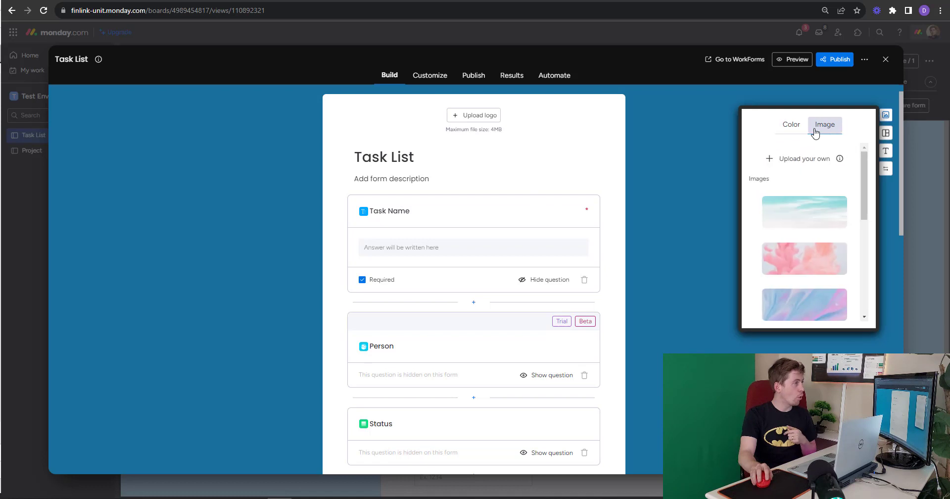
pyautogui.click(796, 218)
# - Upload the Dollar Logo PNG from the Downloads folder as the form's logo
pyautogui.click(474, 114)
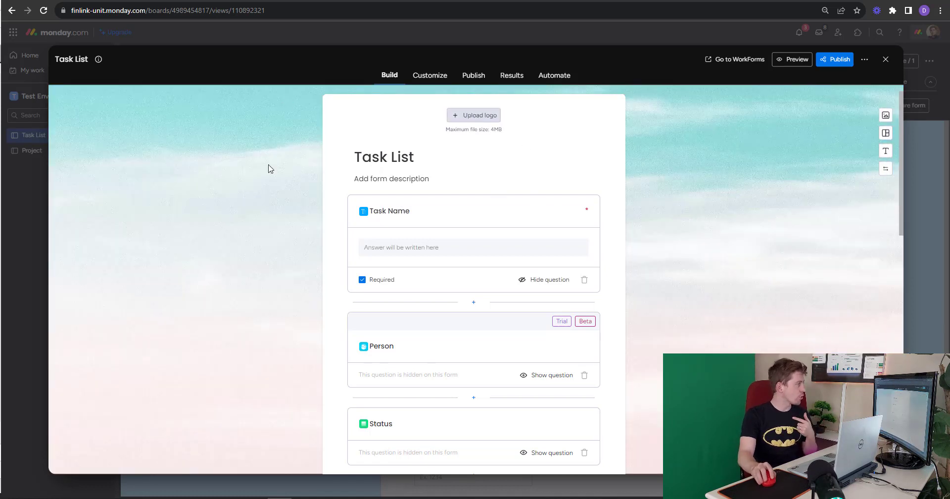
pyautogui.scroll(-7, 137, 143)
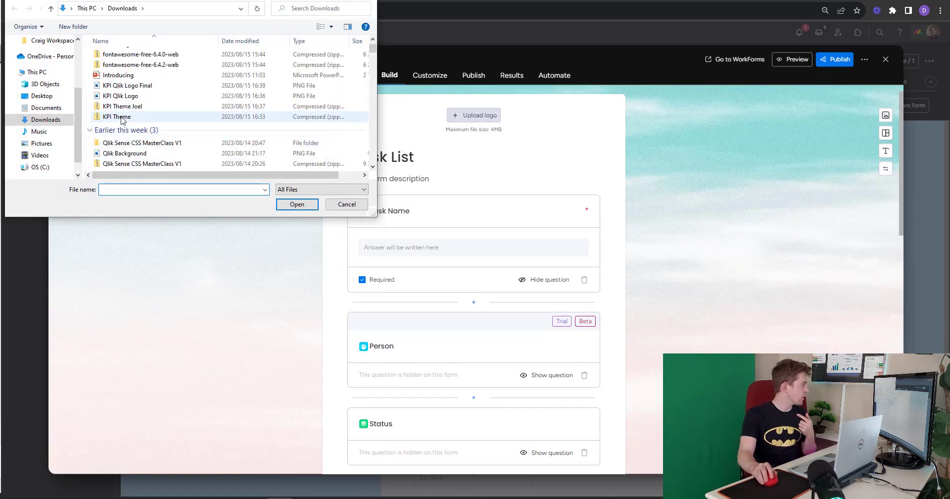
pyautogui.scroll(-2, 140, 137)
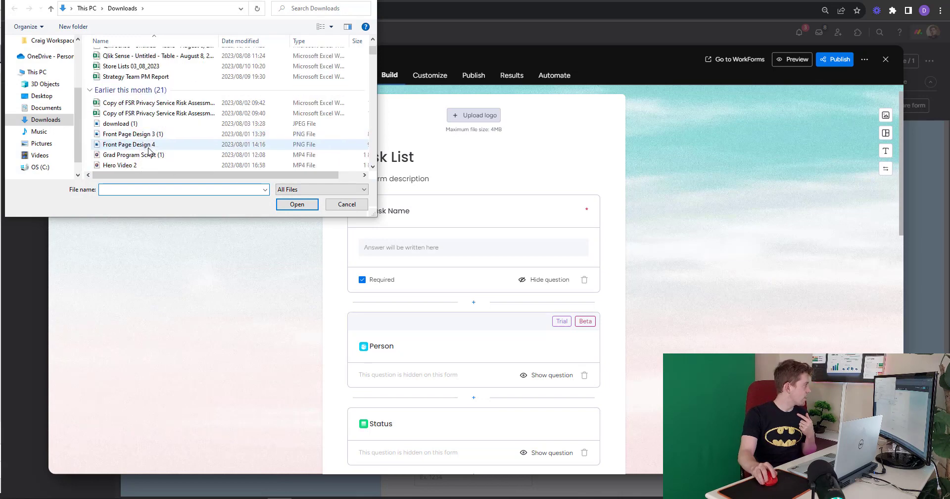
pyautogui.scroll(4, 147, 145)
pyautogui.scroll(3, 147, 145)
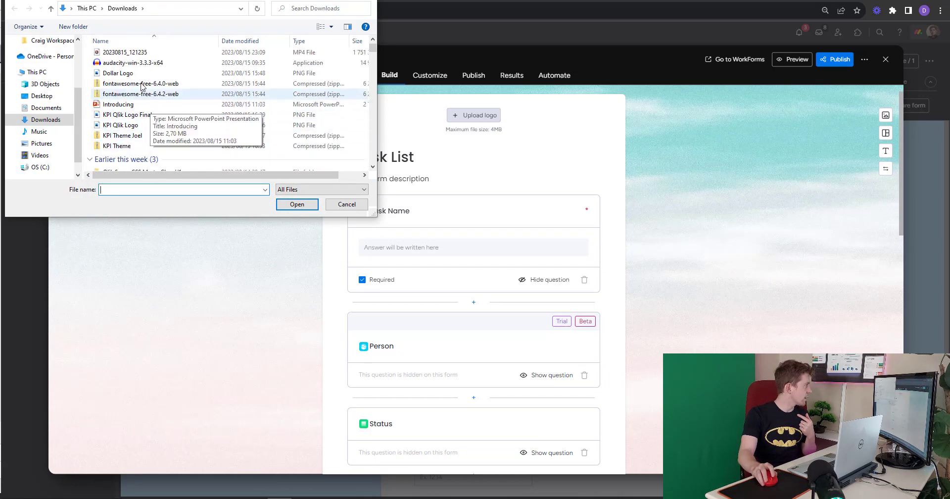
pyautogui.click(119, 72)
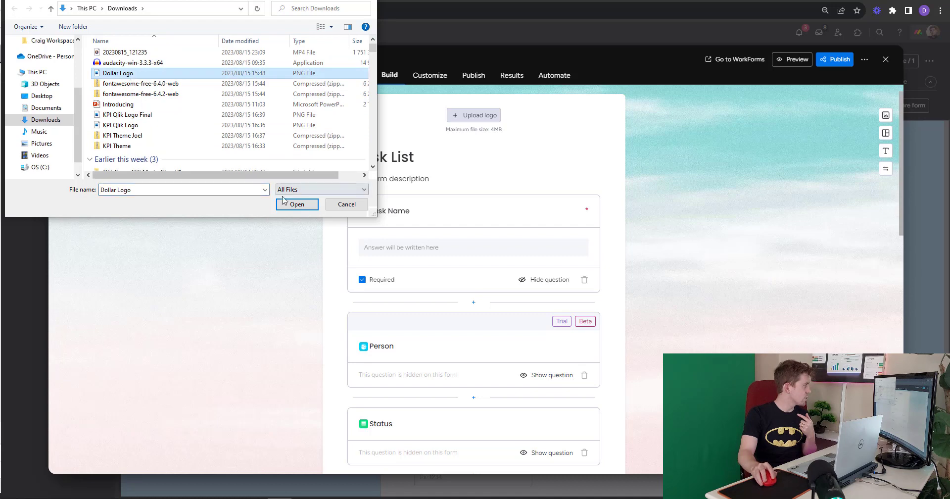
pyautogui.click(297, 204)
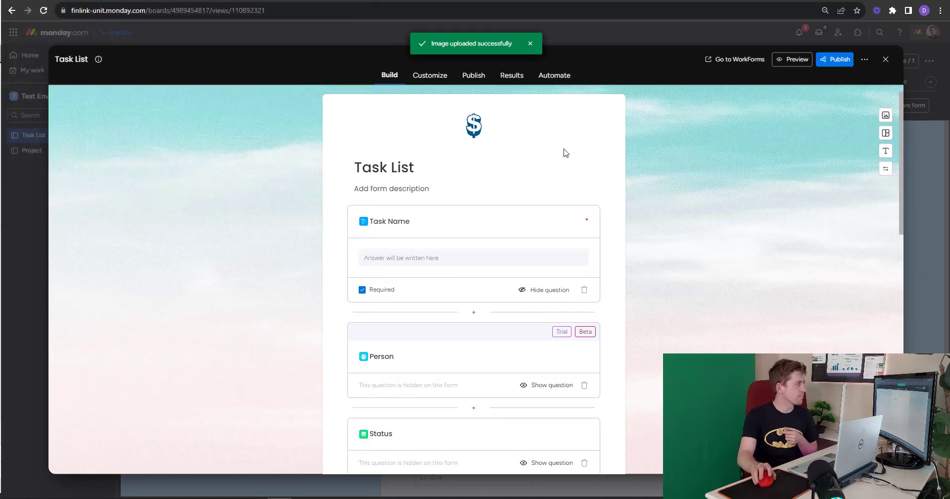
# - Try the alternative form layouts and choose the full-height one with questions on the left and the background image on the right
pyautogui.click(886, 133)
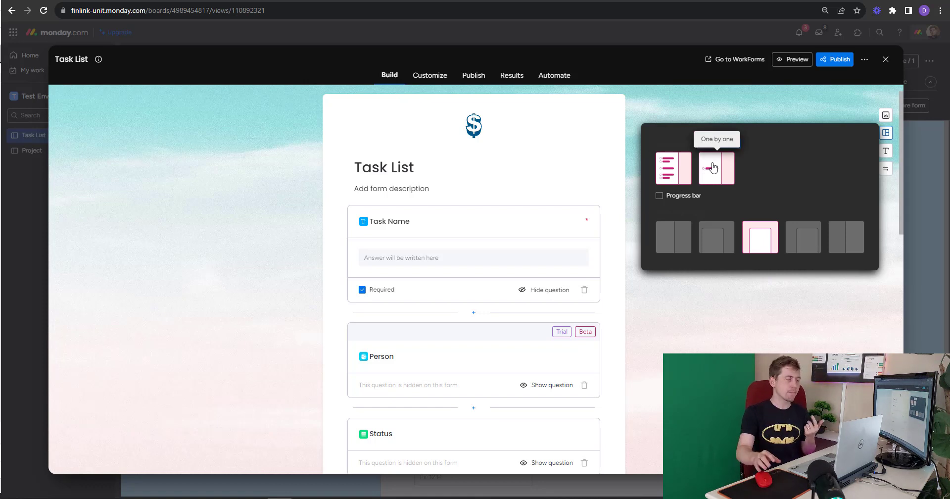
pyautogui.click(673, 237)
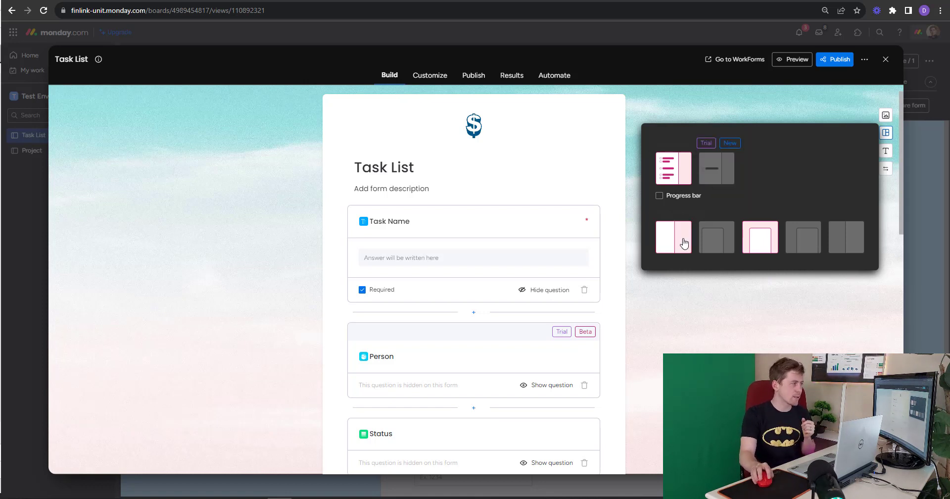
pyautogui.click(717, 237)
pyautogui.click(756, 246)
pyautogui.click(815, 247)
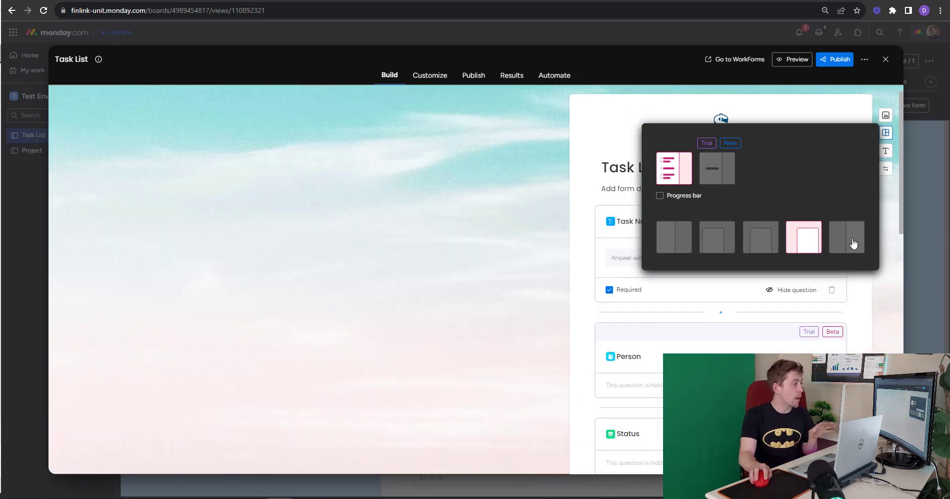
pyautogui.click(846, 237)
pyautogui.click(690, 242)
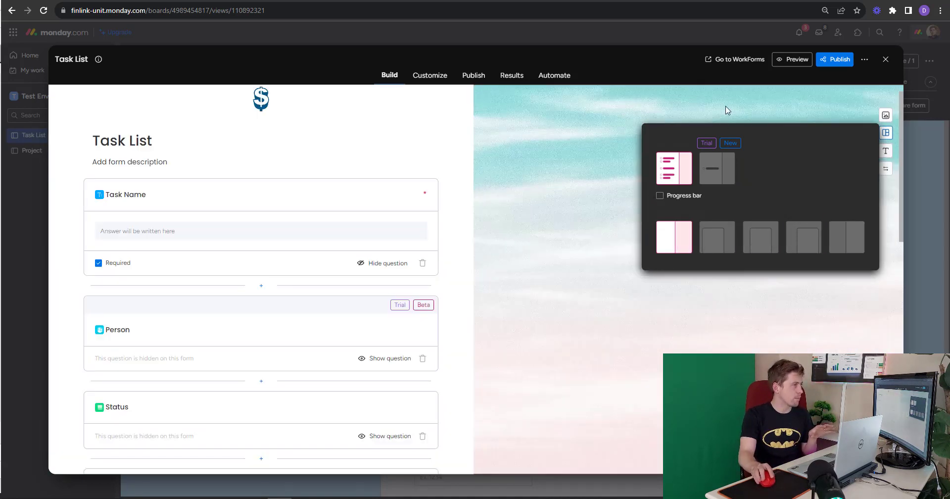
# - Try the Roboto and Rubik fonts for the form text and return to Poppins
pyautogui.click(881, 156)
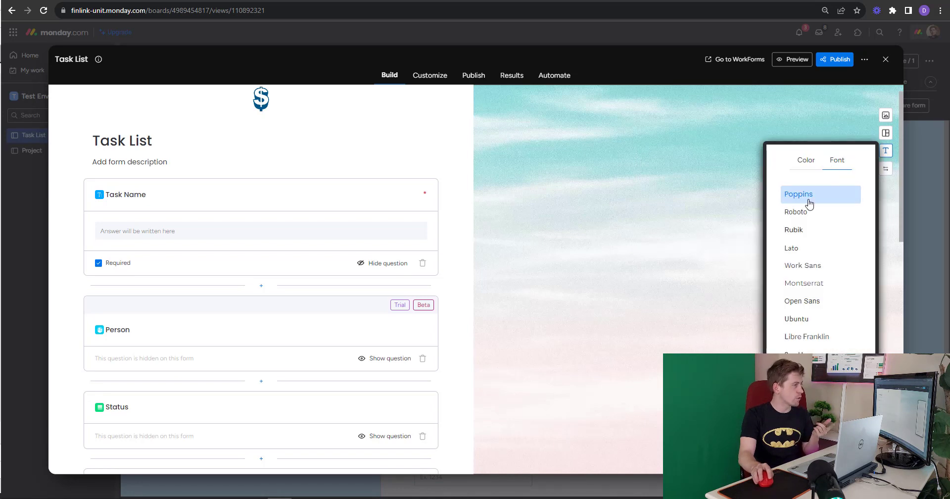
pyautogui.click(801, 212)
pyautogui.click(806, 236)
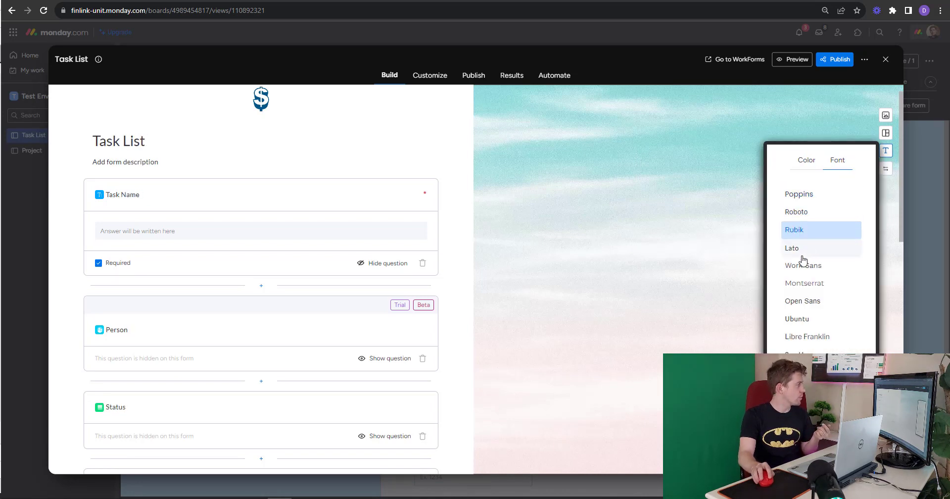
pyautogui.click(814, 197)
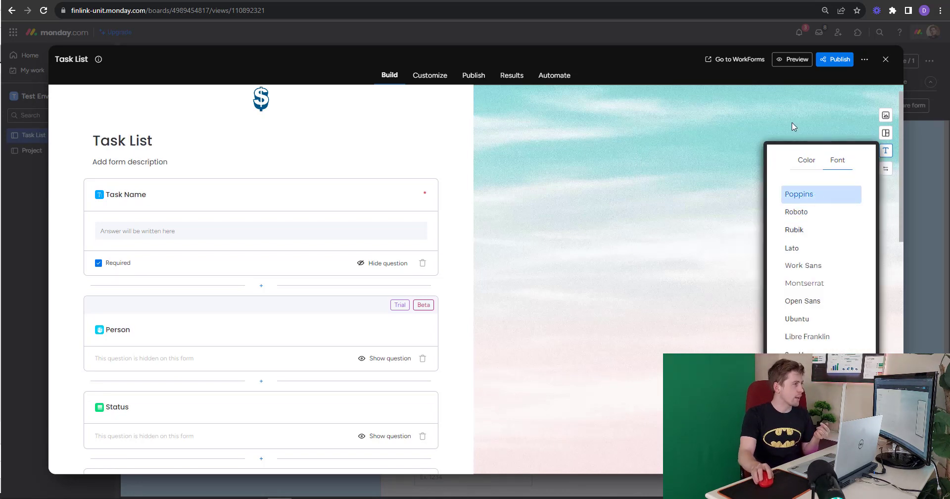
pyautogui.click(885, 169)
pyautogui.click(881, 171)
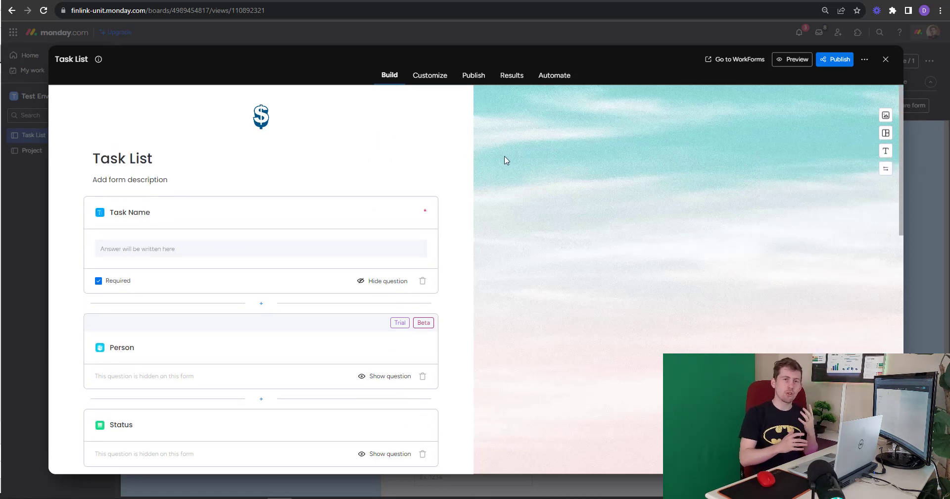
# - Hide the monday.com branding on the form and set the custom submit button text to "Add Task"
pyautogui.click(430, 75)
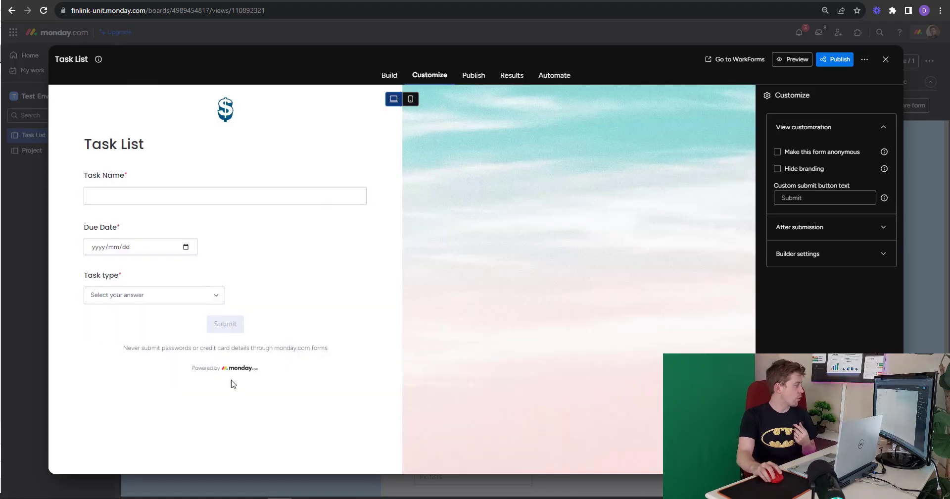
pyautogui.click(777, 168)
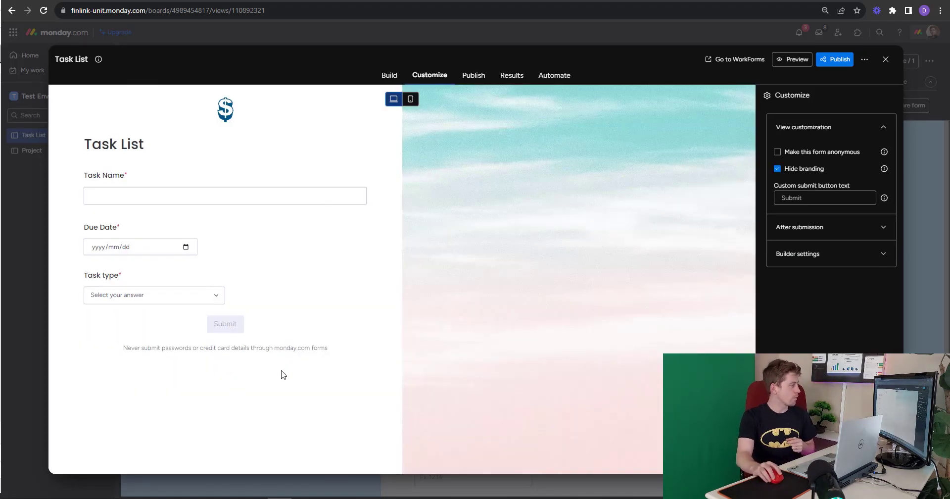
pyautogui.click(849, 134)
pyautogui.click(849, 135)
pyautogui.click(798, 202)
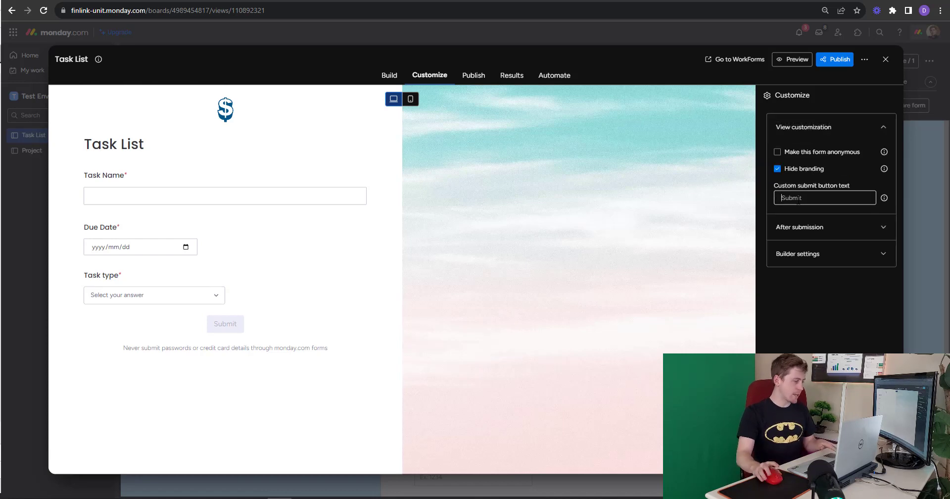
pyautogui.write('Add Task')
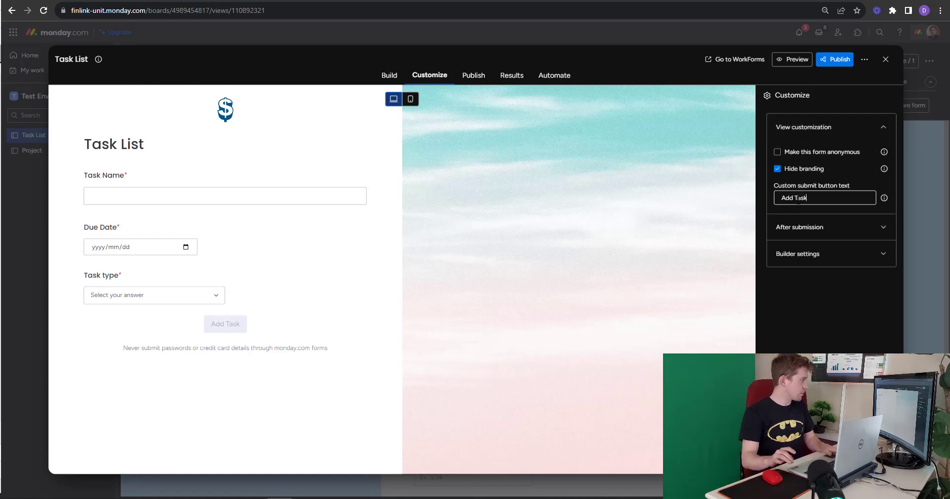
# - Set the after-submission title to "Task Added!" and allow additional submissions with the Yes option
pyautogui.click(847, 127)
pyautogui.click(841, 156)
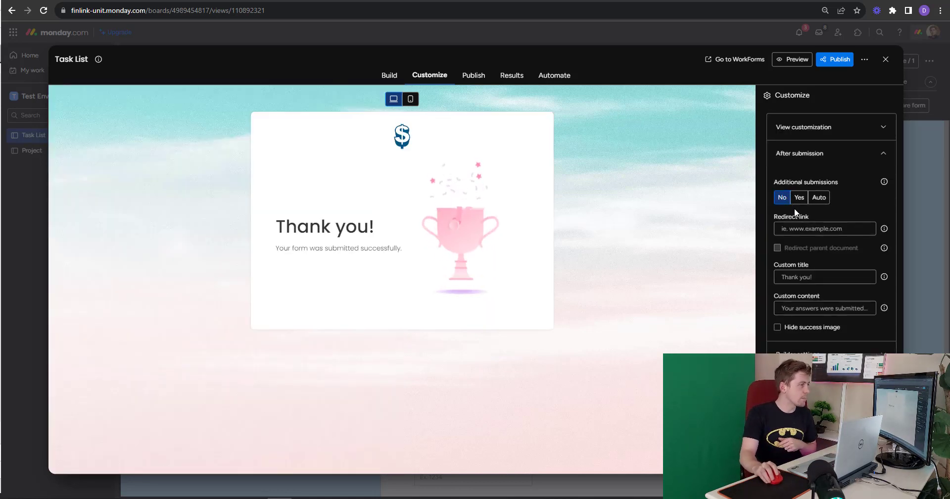
pyautogui.click(821, 276)
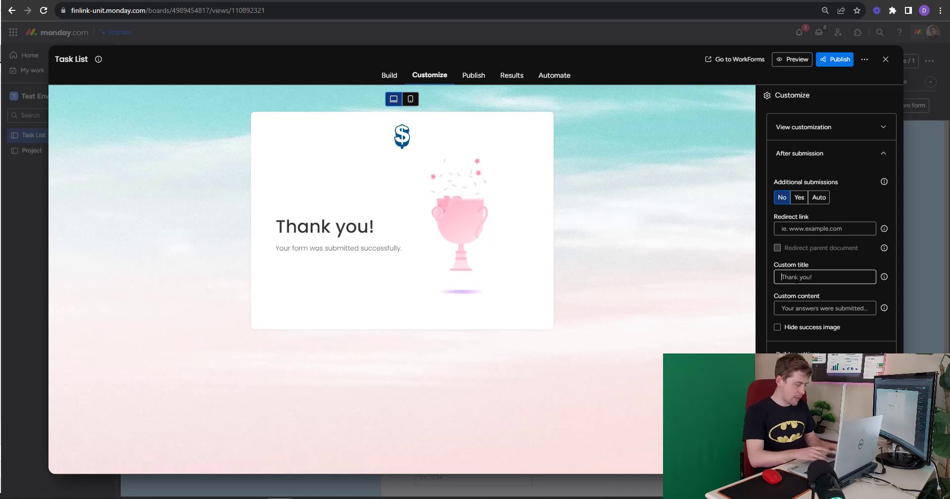
pyautogui.write('Task Added')
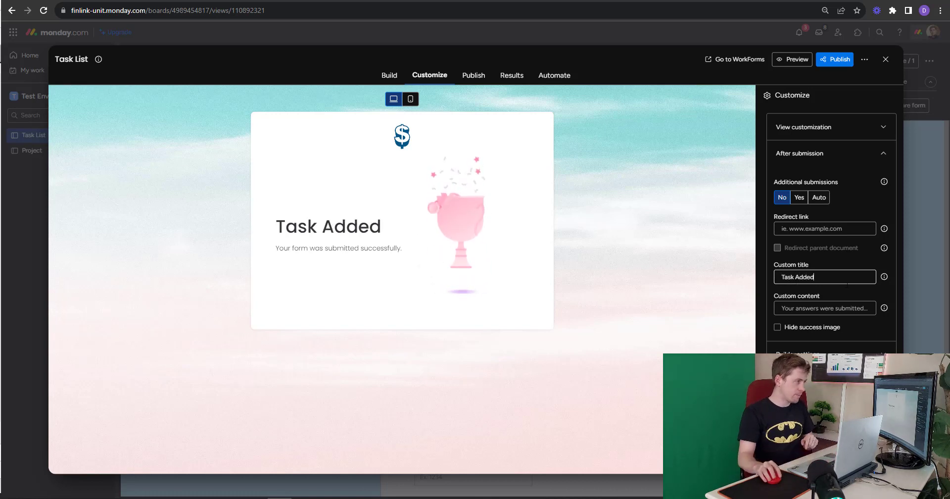
pyautogui.write('!')
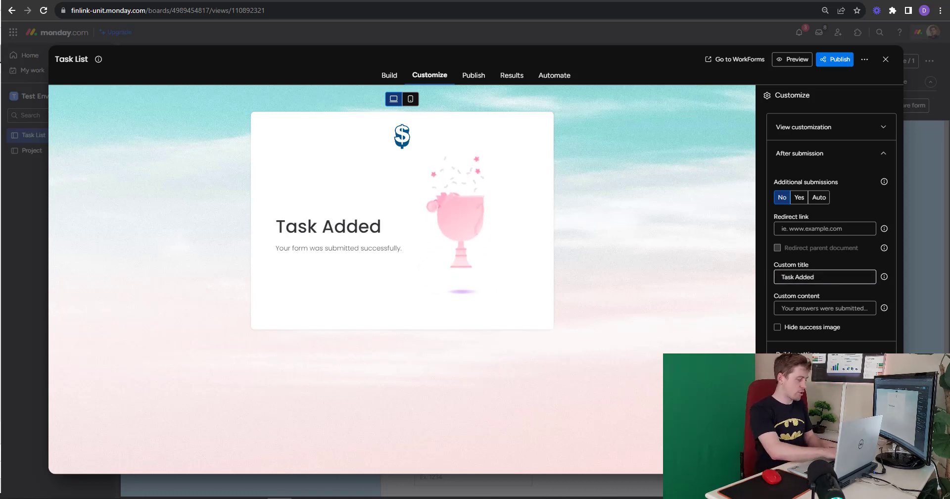
pyautogui.click(807, 198)
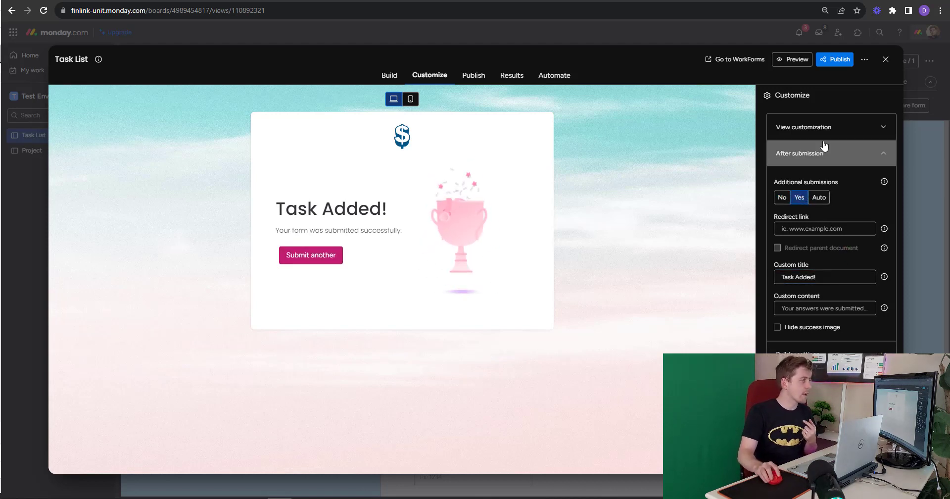
pyautogui.click(781, 228)
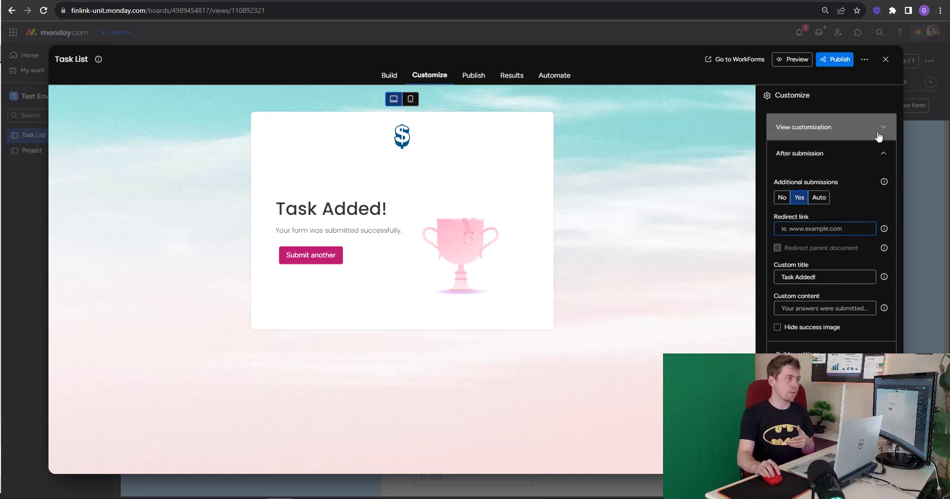
# - In the builder settings, send answers to the To Be Started group and enable using the form internally
pyautogui.click(863, 160)
pyautogui.click(837, 187)
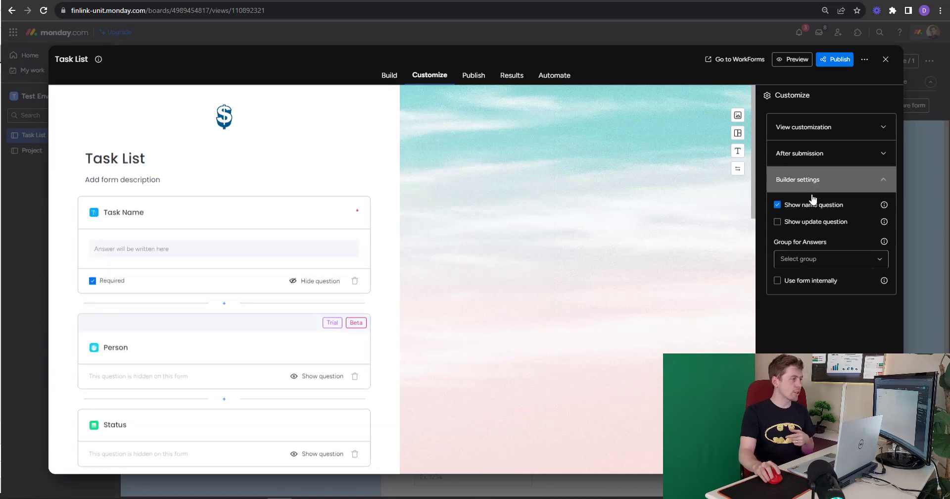
pyautogui.click(820, 258)
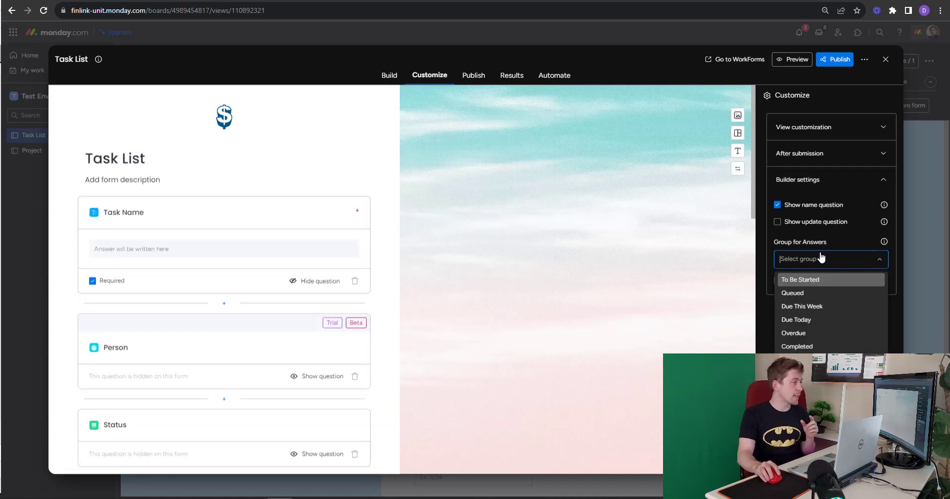
pyautogui.click(819, 280)
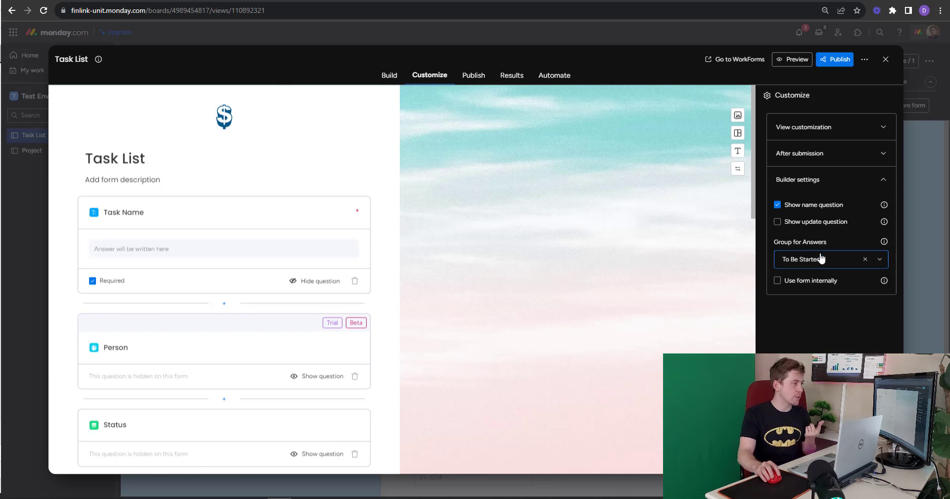
pyautogui.click(778, 282)
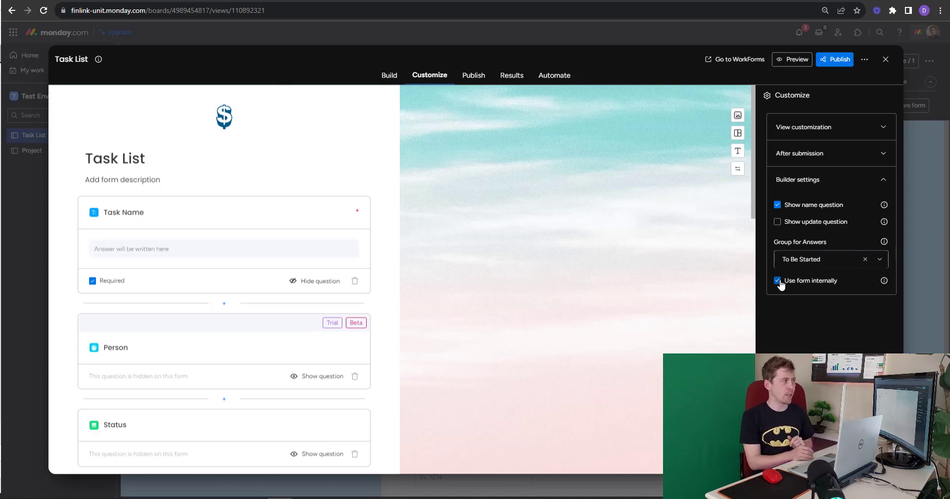
# - Review the form's publishing options and its website embed code, and close the form editor
pyautogui.click(471, 79)
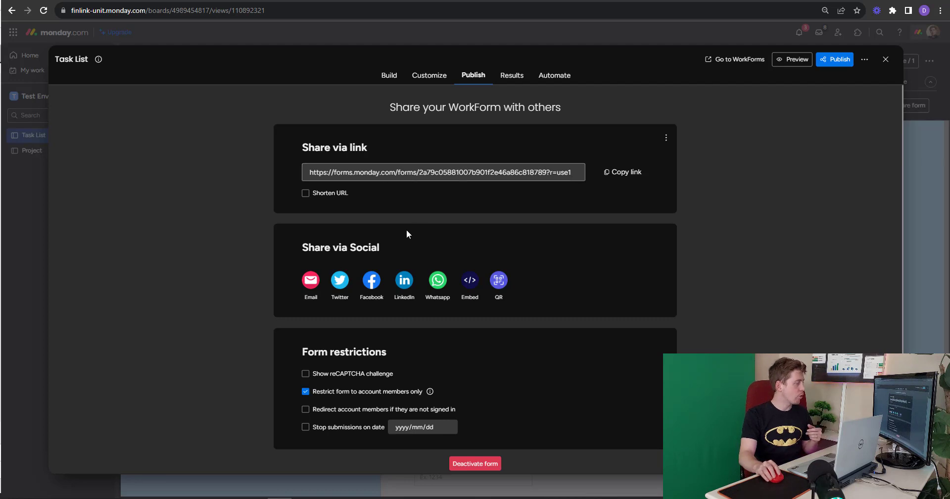
pyautogui.scroll(-1, 511, 248)
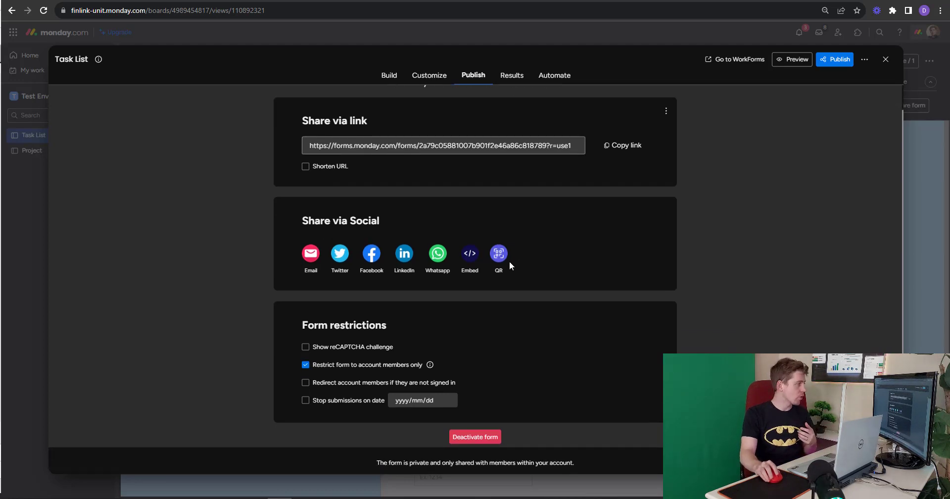
pyautogui.click(469, 254)
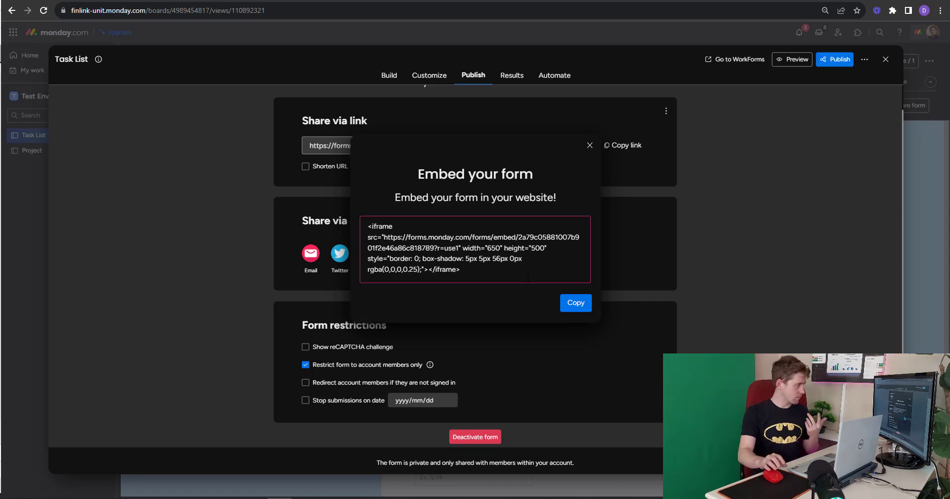
pyautogui.click(590, 145)
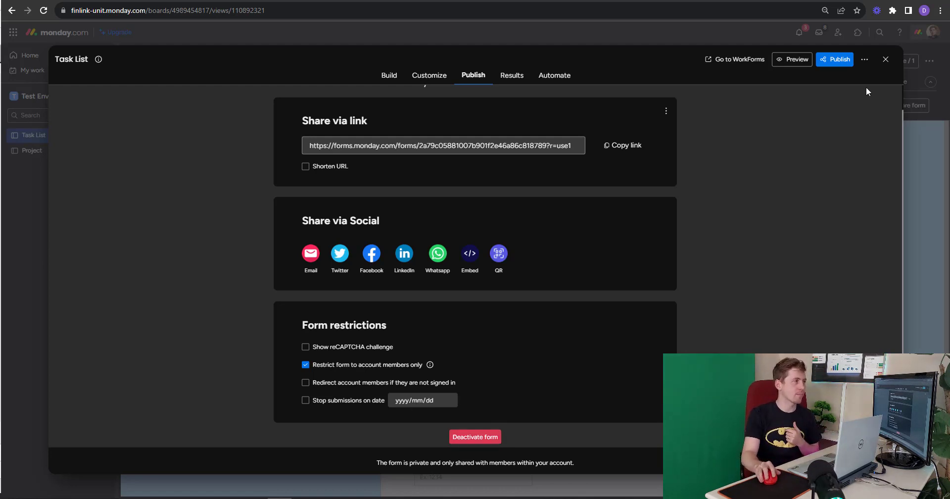
pyautogui.click(887, 60)
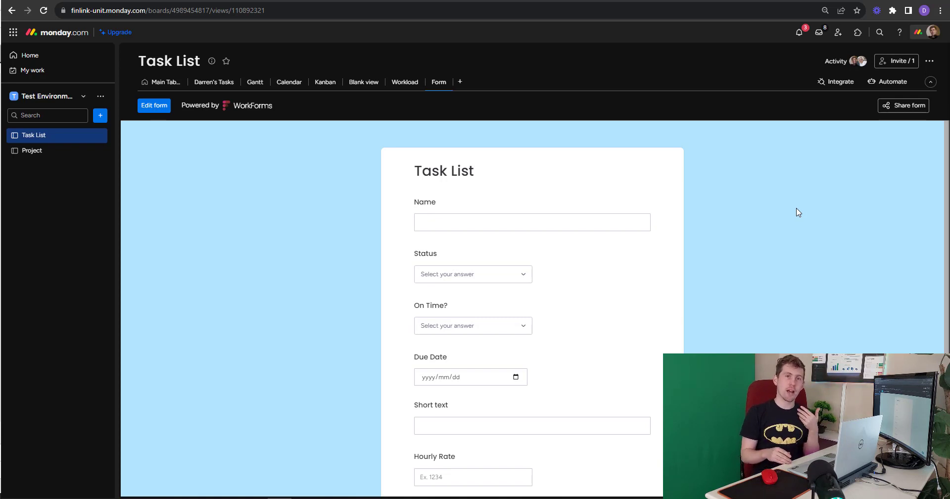
# - Reopen the form for editing and show the hidden Person and Project questions
pyautogui.click(154, 107)
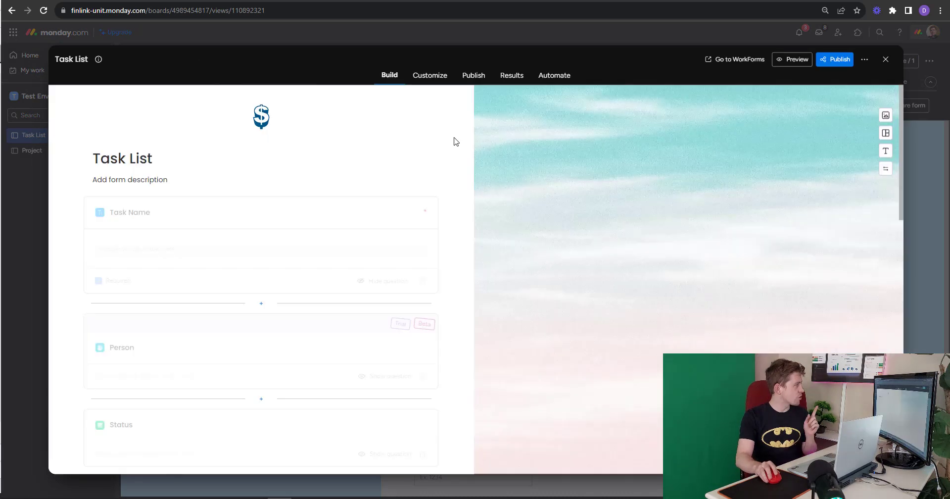
pyautogui.scroll(-2, 415, 322)
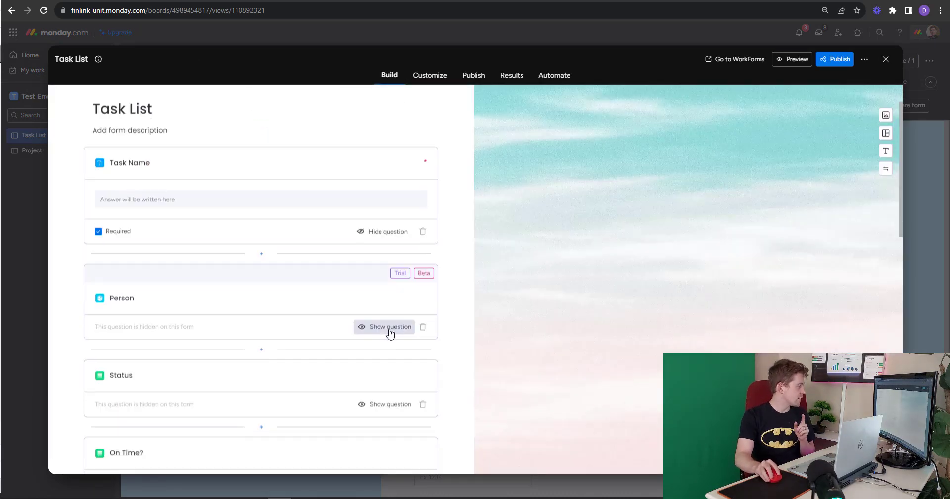
pyautogui.click(388, 332)
pyautogui.scroll(-6, 326, 306)
pyautogui.scroll(-4, 365, 375)
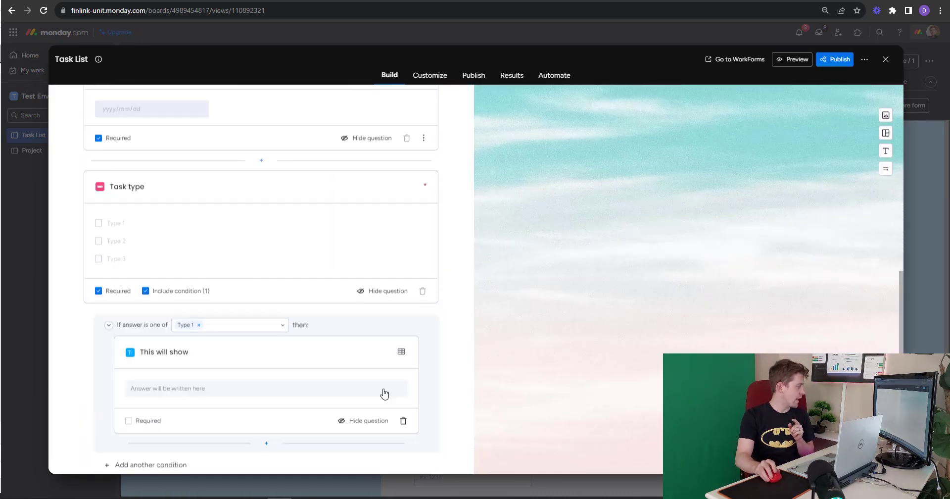
pyautogui.scroll(-4, 367, 396)
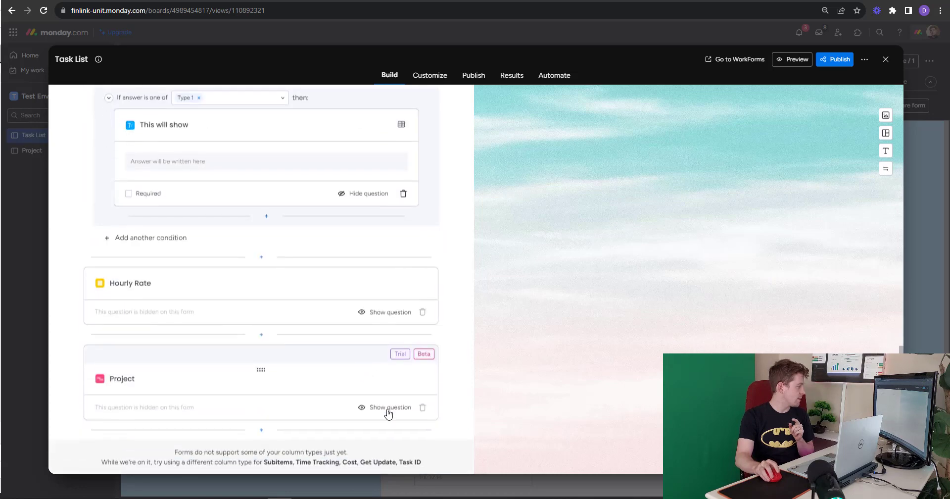
pyautogui.click(388, 411)
# - Preview the form, dismiss the saved-changes prompt, enter a task name ending in the assignee's first name and assign that person
pyautogui.click(777, 67)
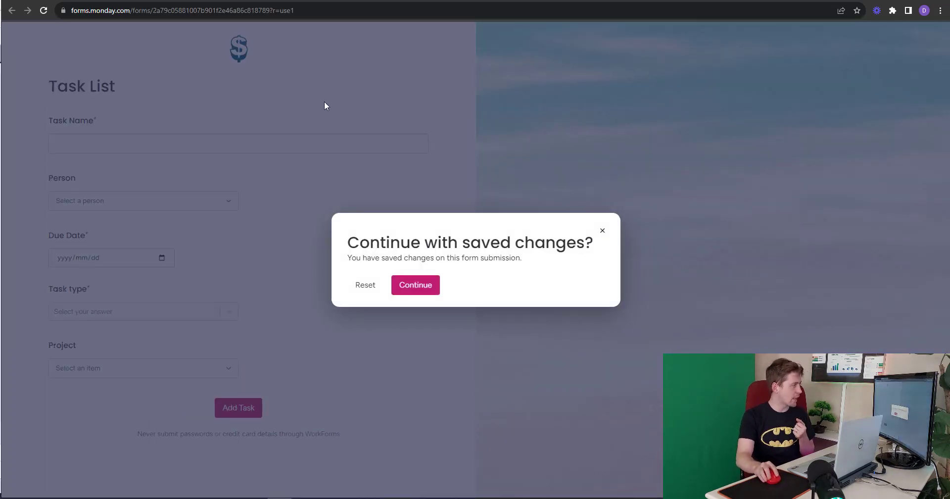
pyautogui.click(602, 228)
pyautogui.click(217, 144)
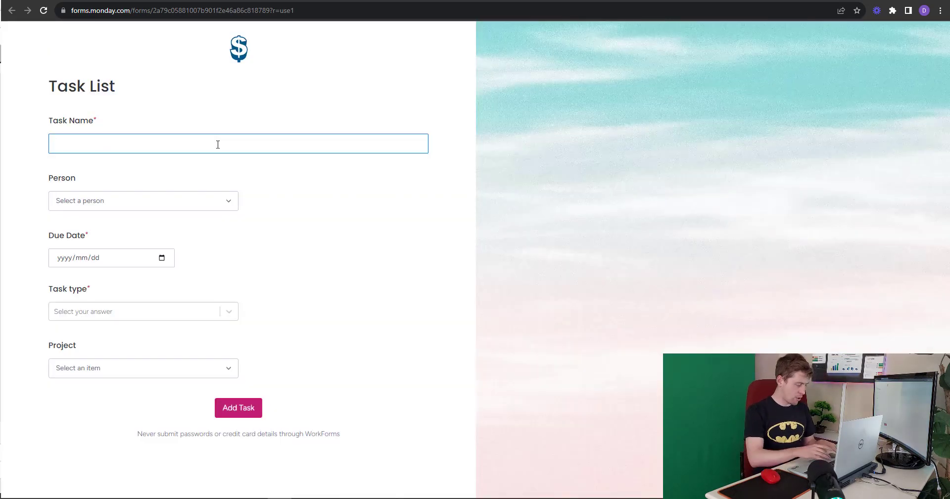
pyautogui.write('Task name Dar')
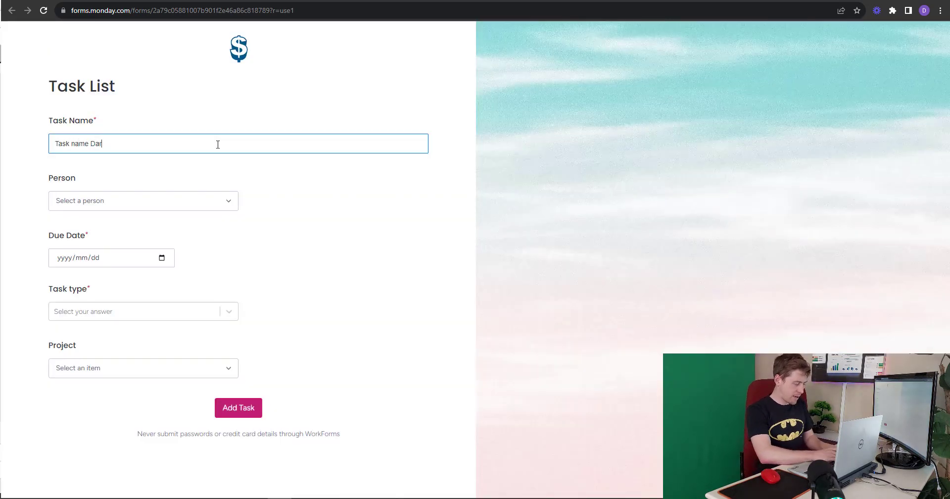
pyautogui.write('ren')
pyautogui.click(87, 206)
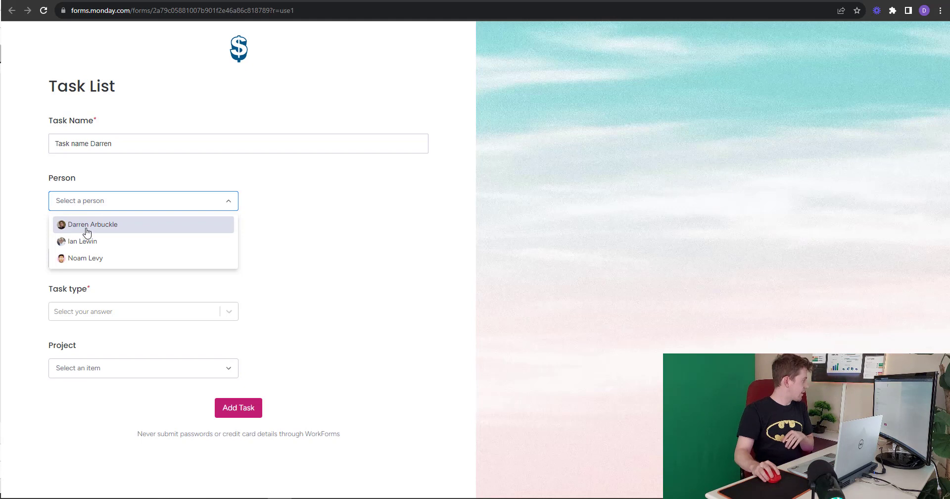
pyautogui.click(87, 226)
# - Set the due date to 2023/08/16, task type to Type 2 and project to Project 1, and submit the task
pyautogui.click(161, 257)
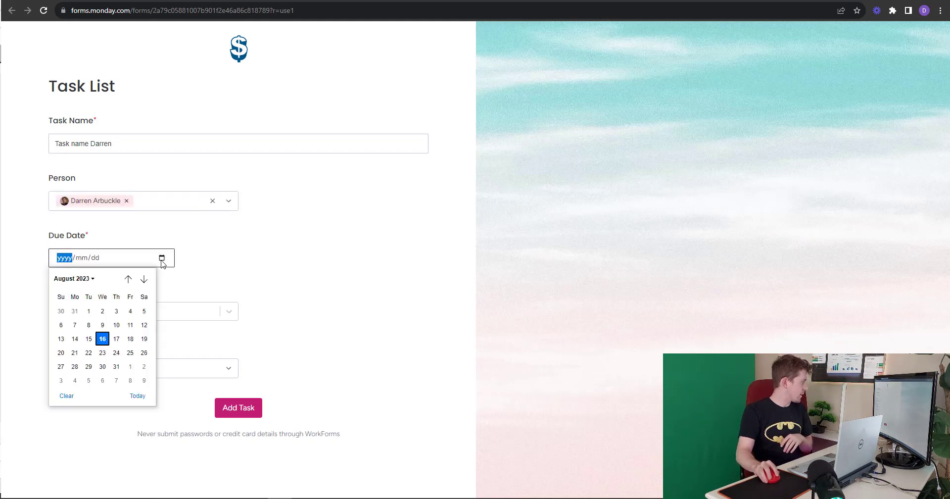
pyautogui.click(103, 339)
pyautogui.click(229, 311)
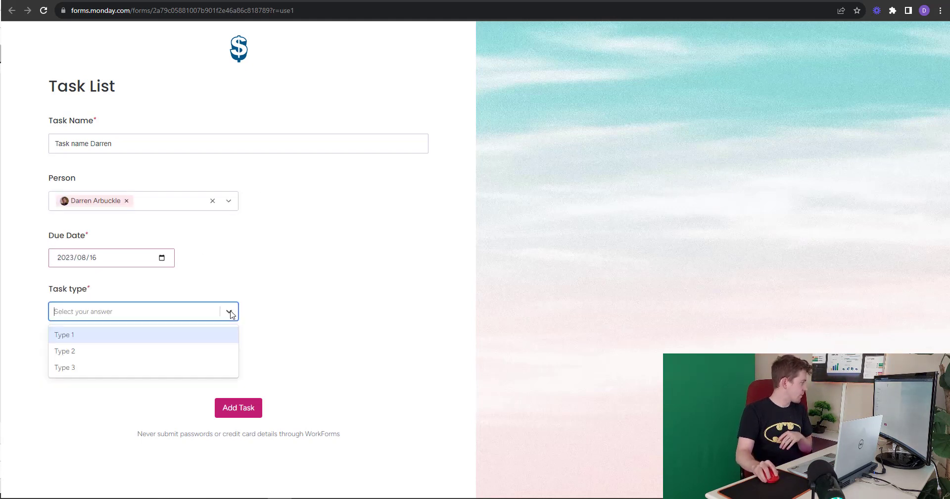
pyautogui.click(91, 352)
pyautogui.click(265, 294)
pyautogui.click(168, 366)
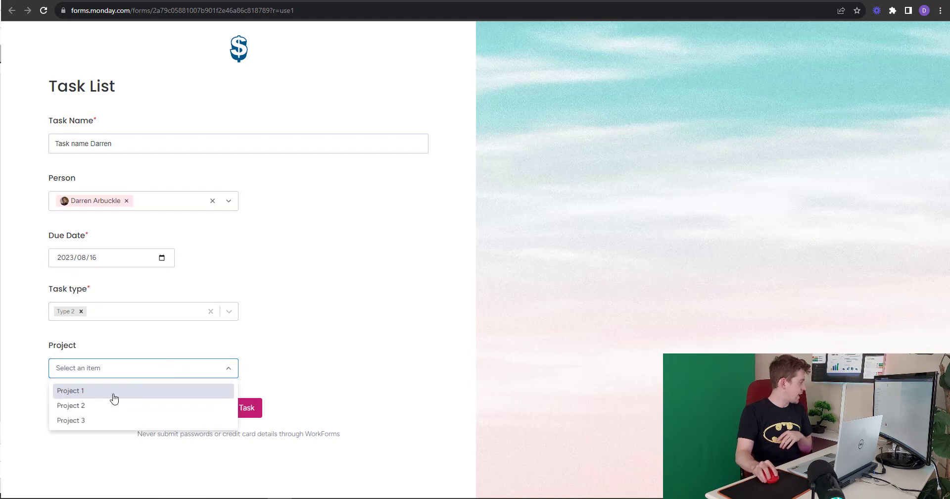
pyautogui.click(106, 393)
pyautogui.click(243, 408)
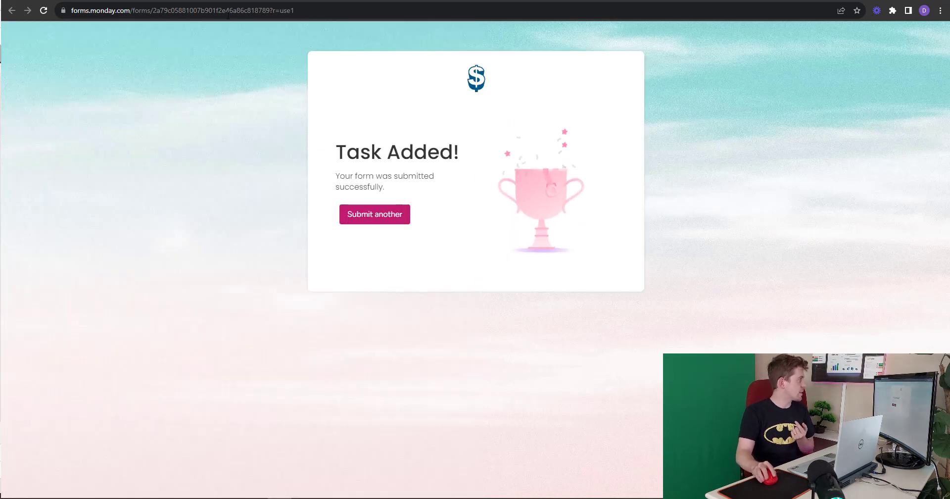
# - Leave the preview and form editor, and expand the To Be Started group in the main table to check the submitted task
pyautogui.click(228, 1)
pyautogui.click(886, 60)
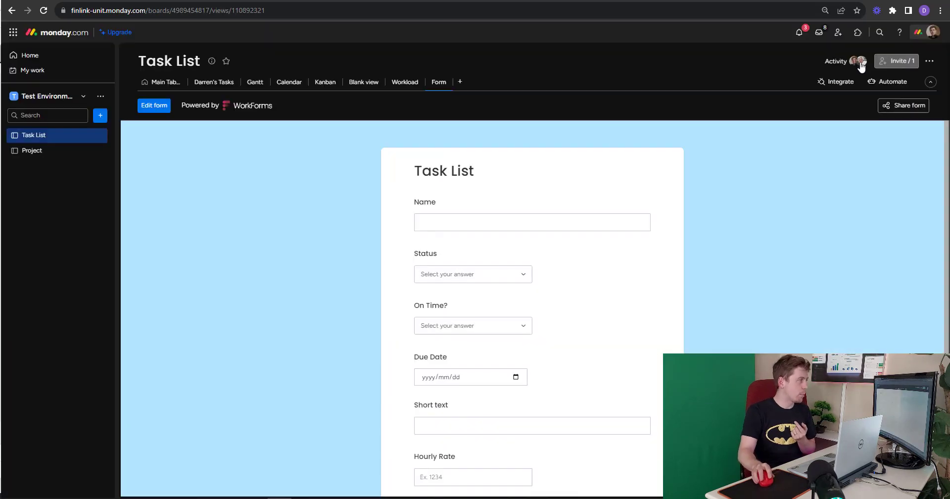
pyautogui.click(164, 83)
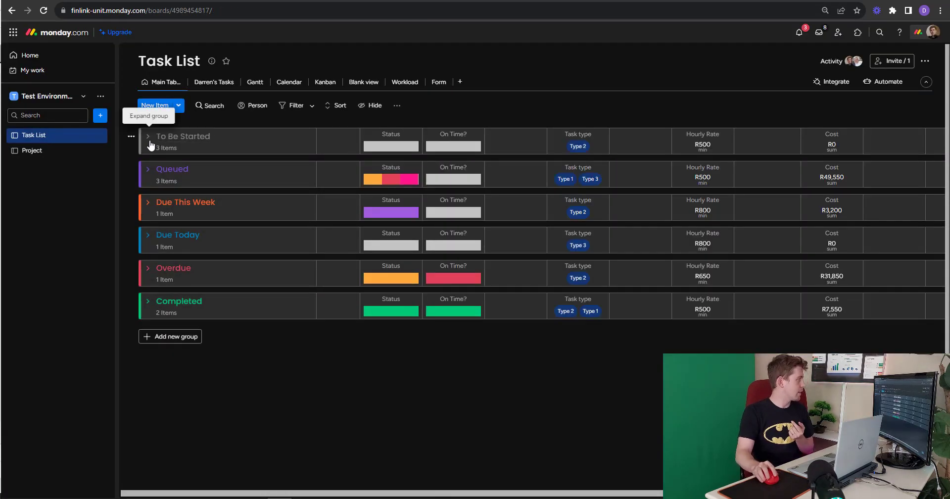
pyautogui.click(151, 144)
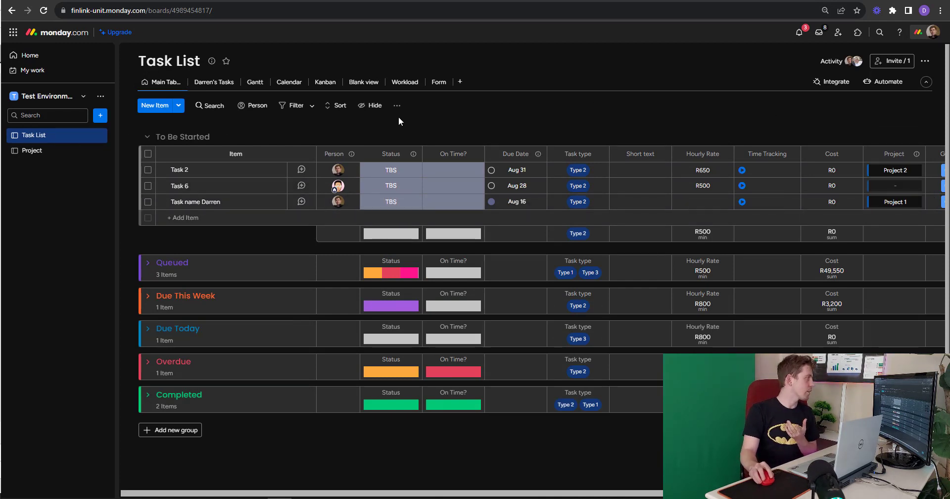
# - Open the new-item form from the board to view its questions, and close it without submitting
pyautogui.click(178, 105)
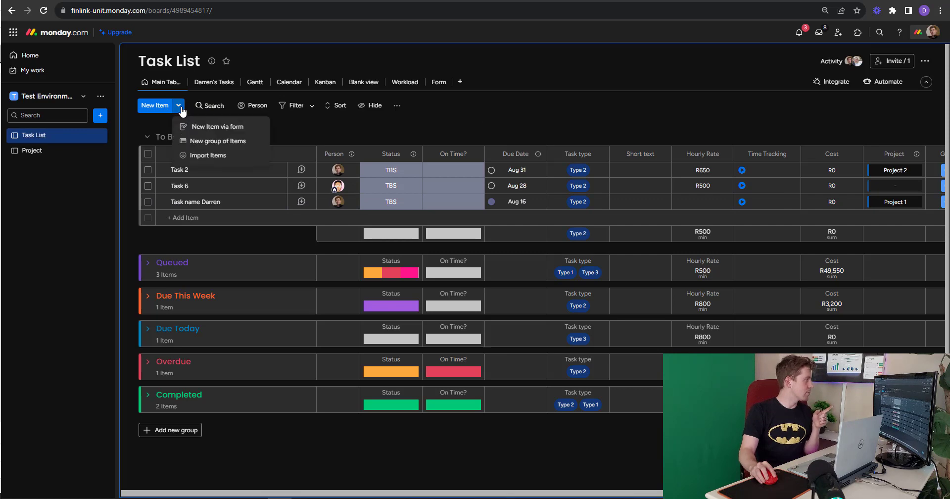
pyautogui.click(231, 129)
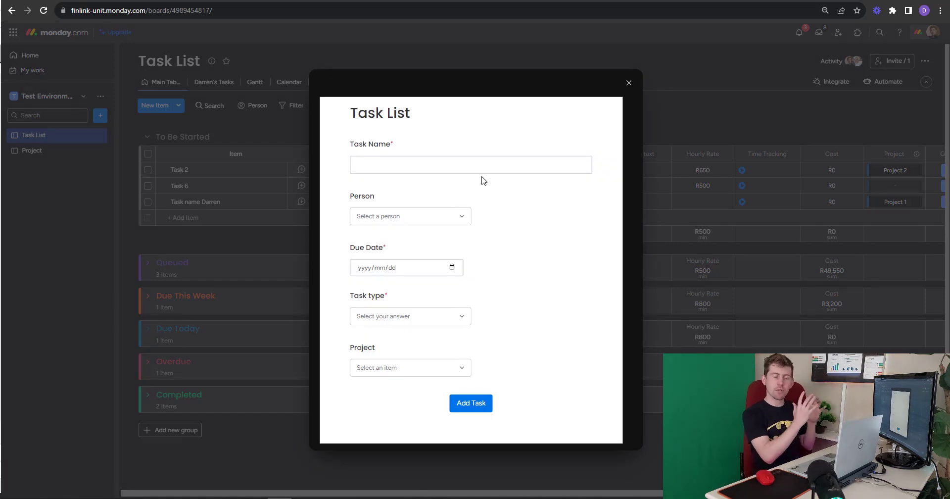
pyautogui.click(628, 83)
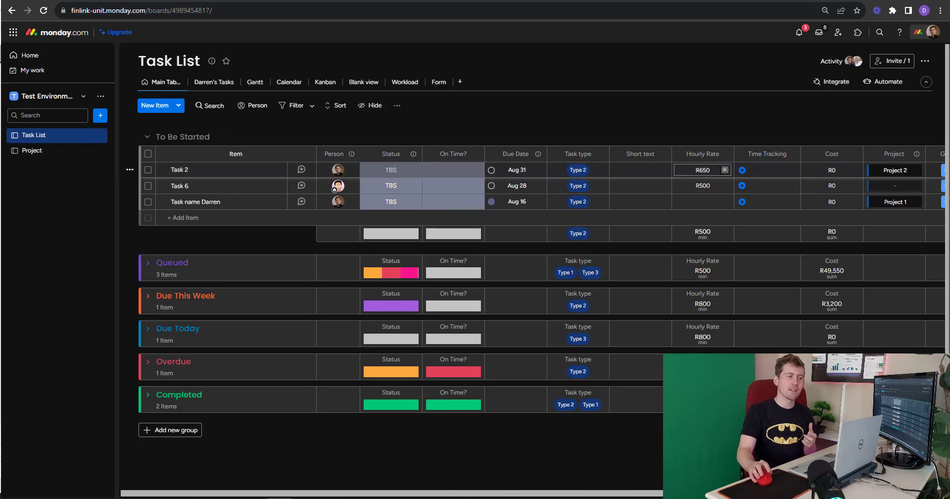